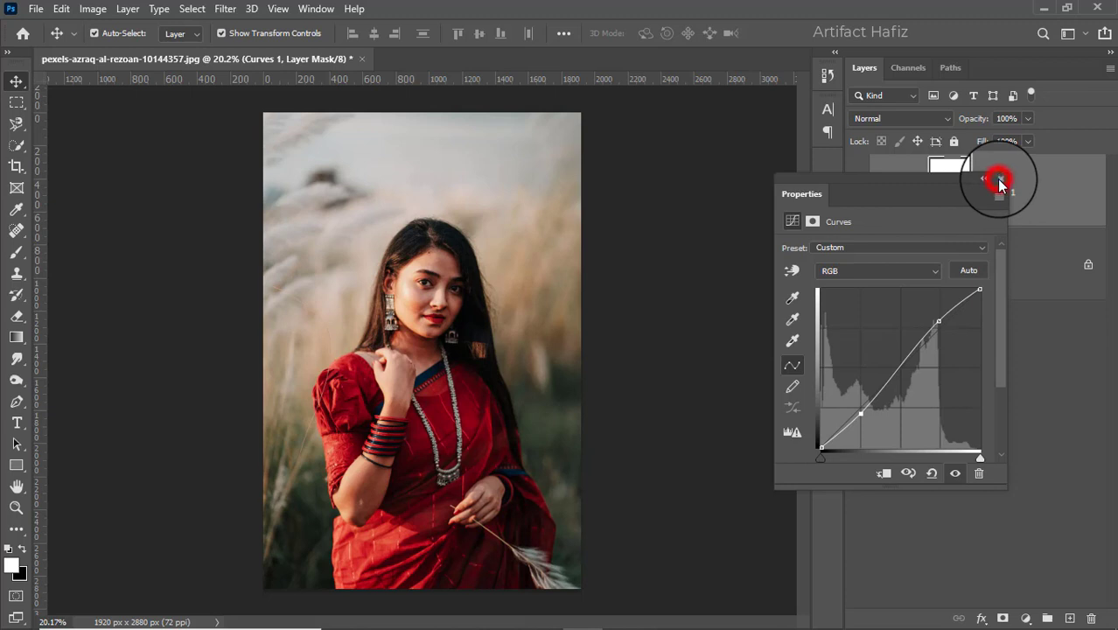
click(999, 179)
click(1025, 618)
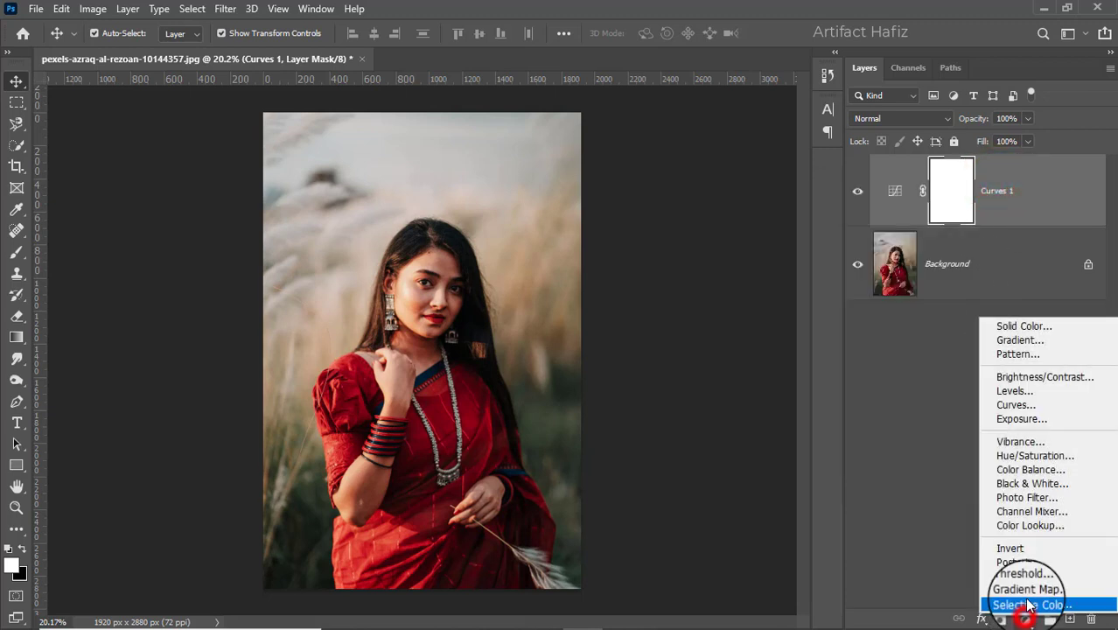
click(1029, 525)
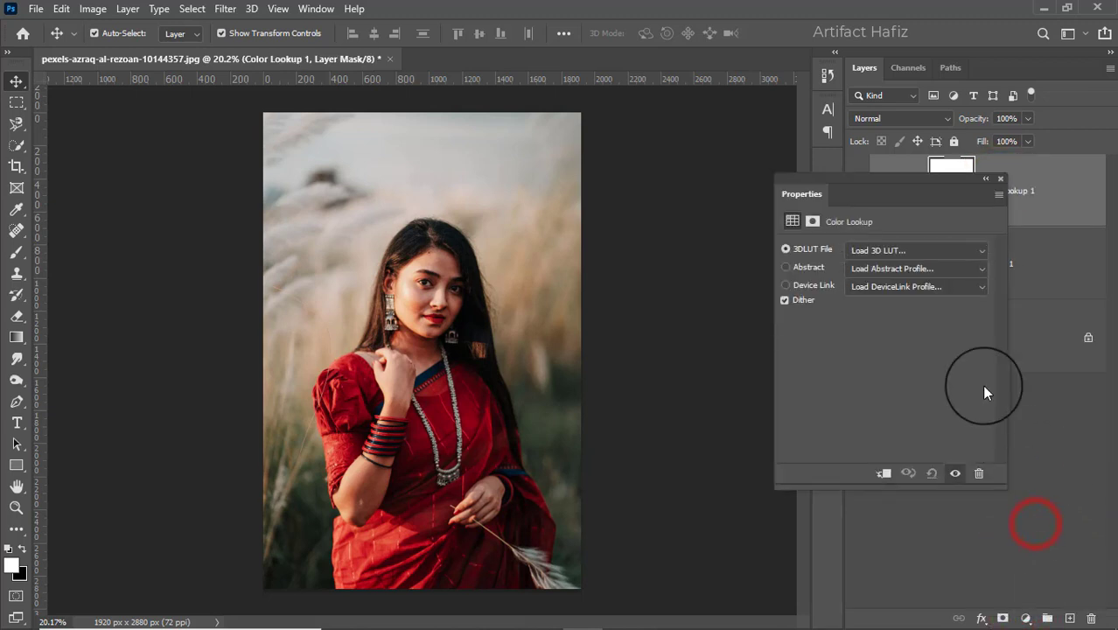
click(896, 251)
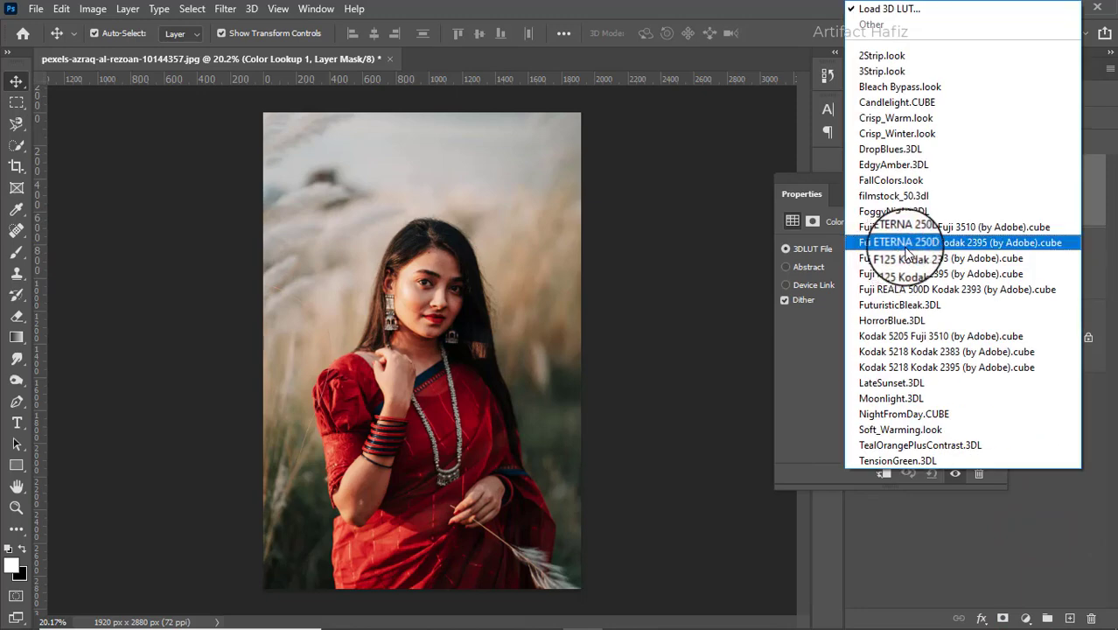
click(891, 181)
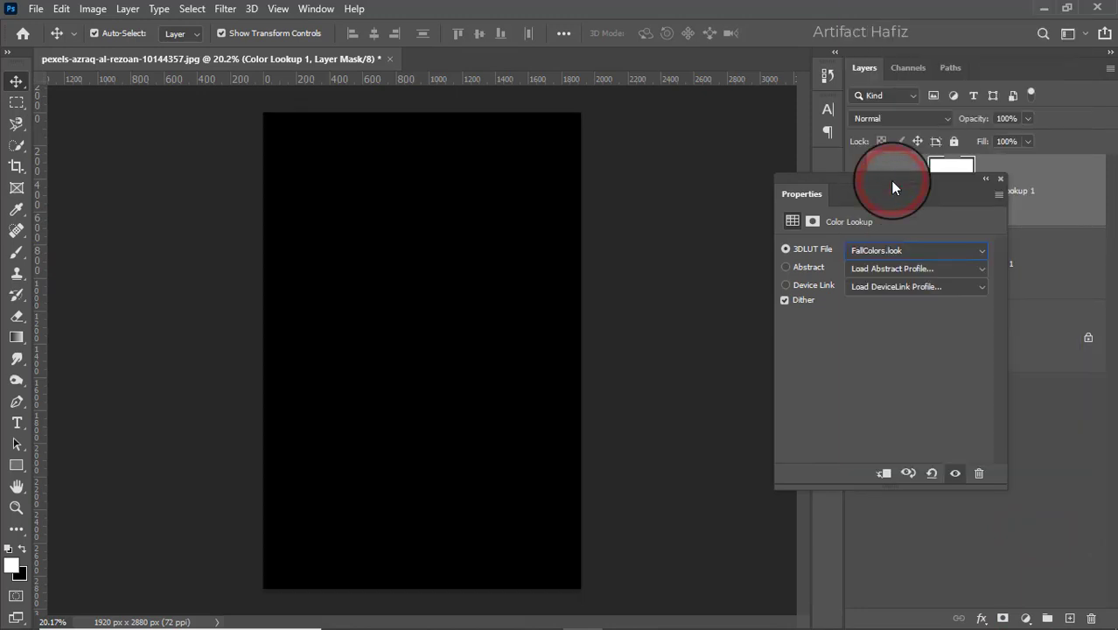
click(888, 247)
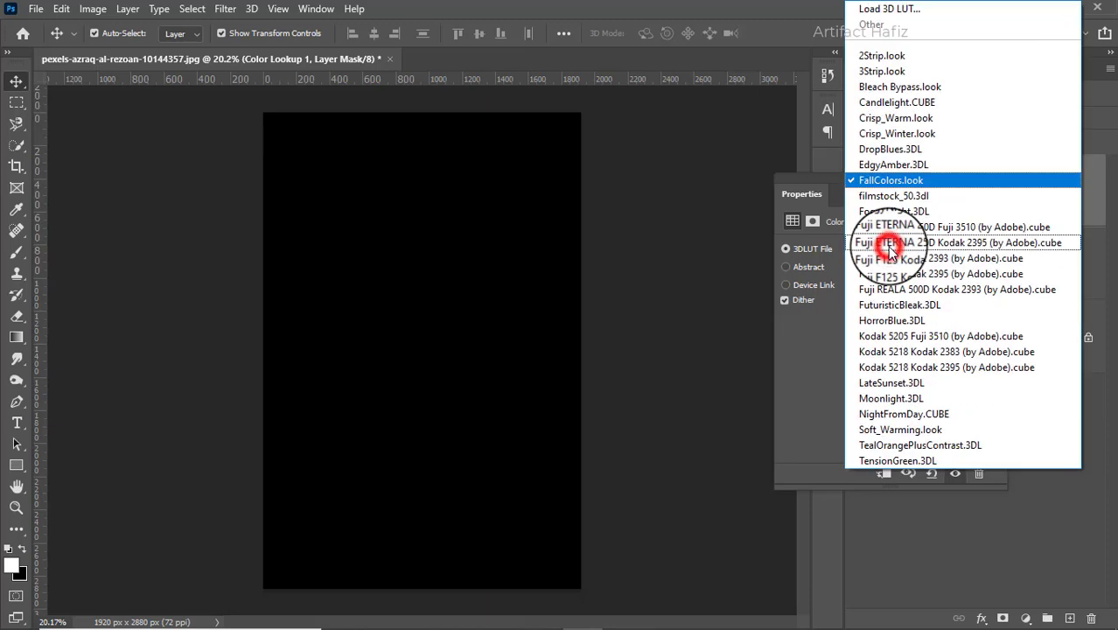
click(889, 180)
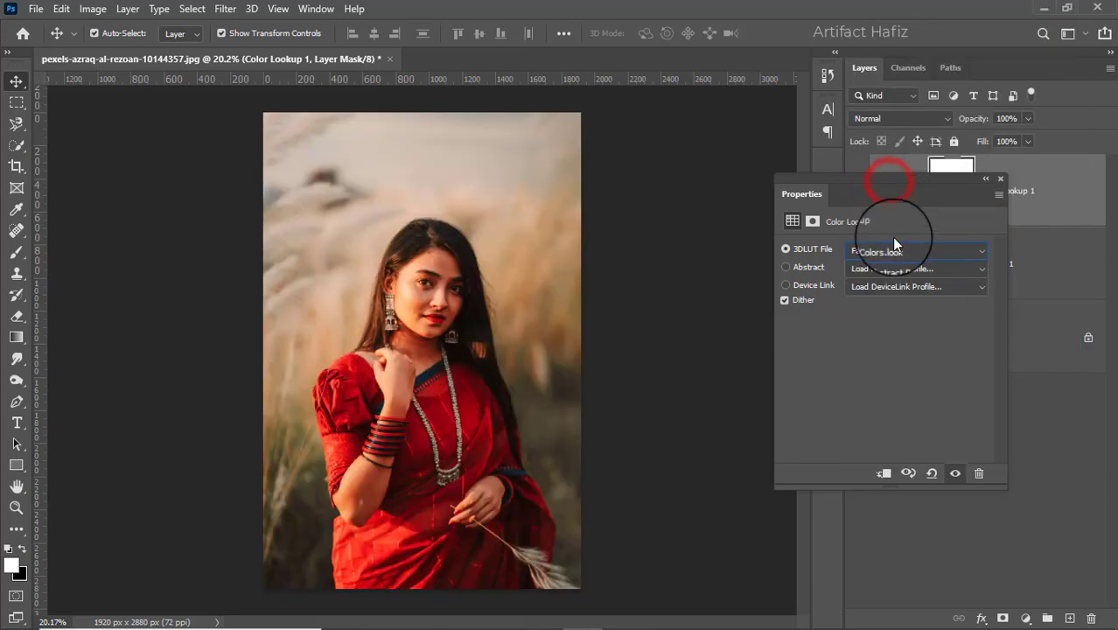
click(1000, 180)
drag(1019, 184, 1092, 618)
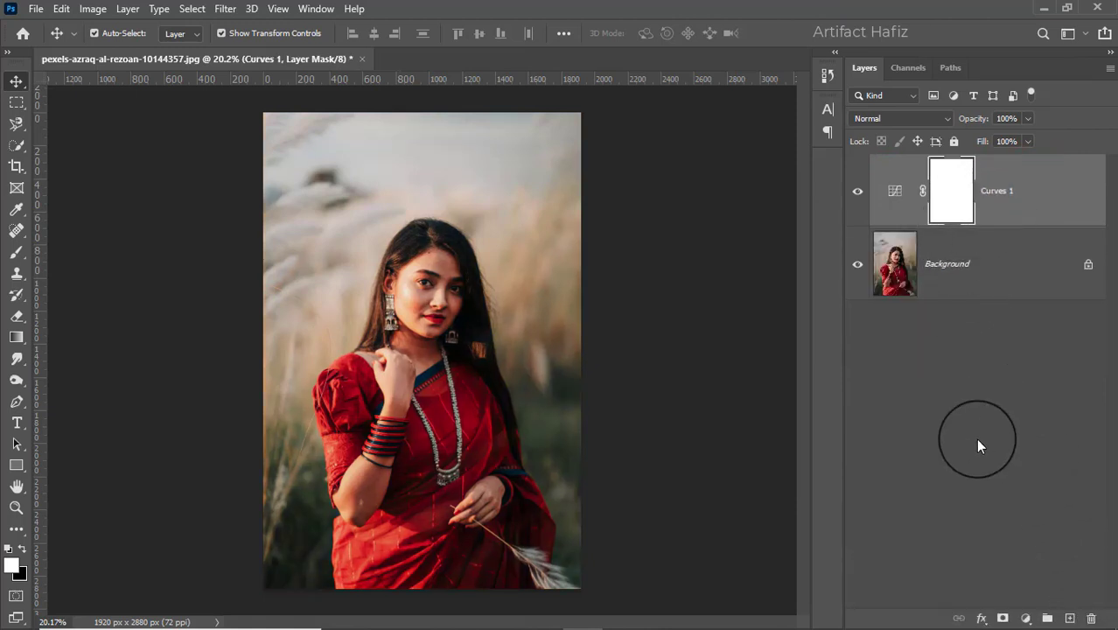
- Add a Color Lookup adjustment layer using the FallColors.look 3DLUT and toggle its visibility to compare the effect
click(1025, 617)
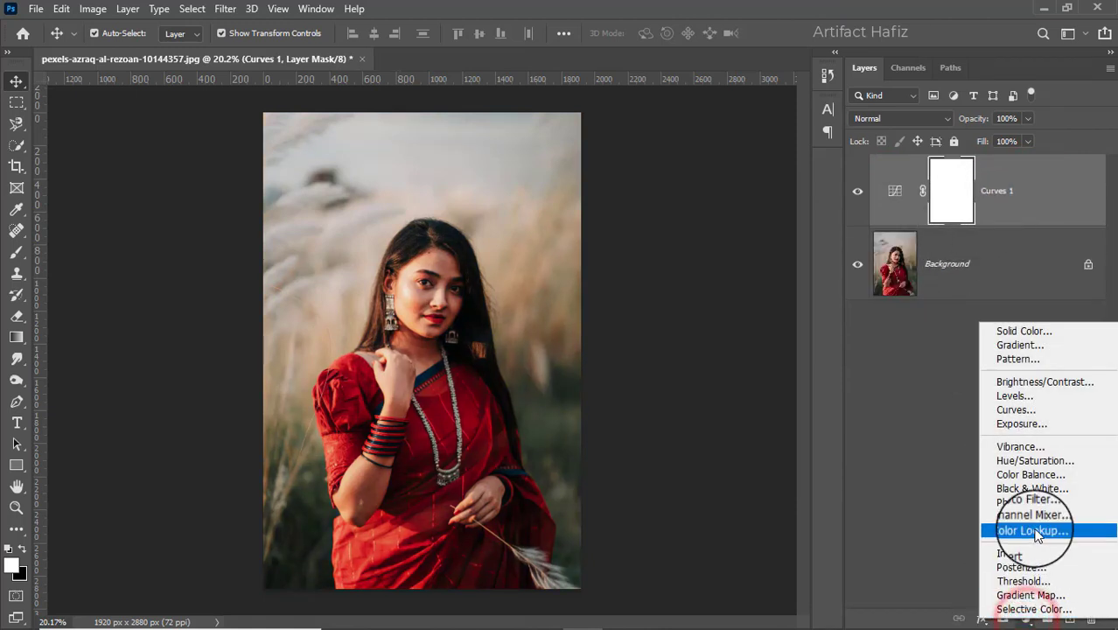
click(1034, 530)
click(865, 248)
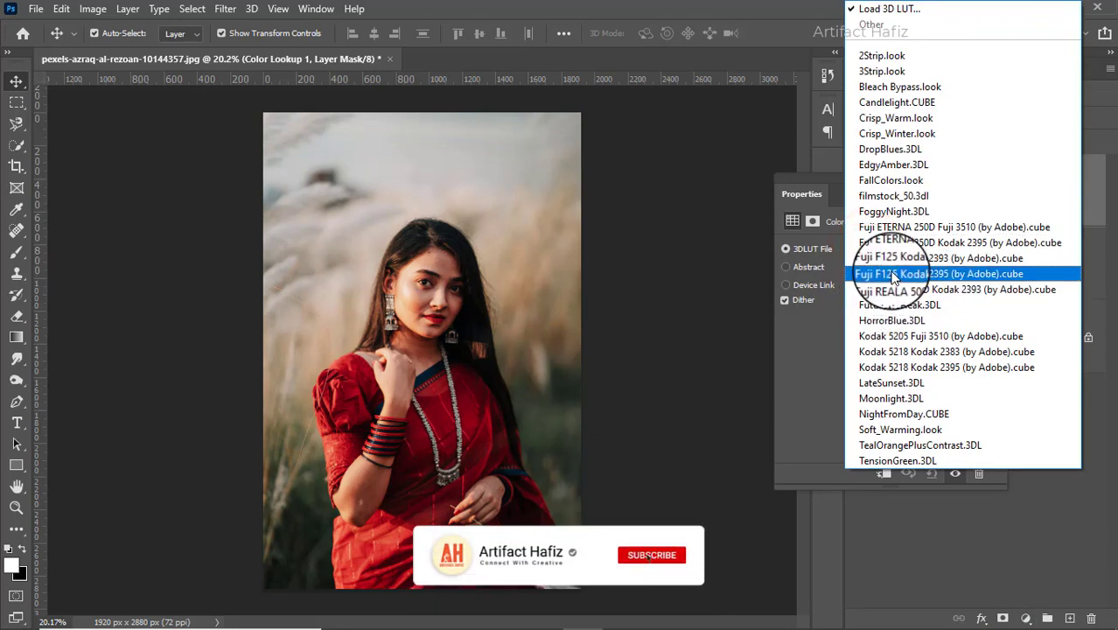
click(884, 180)
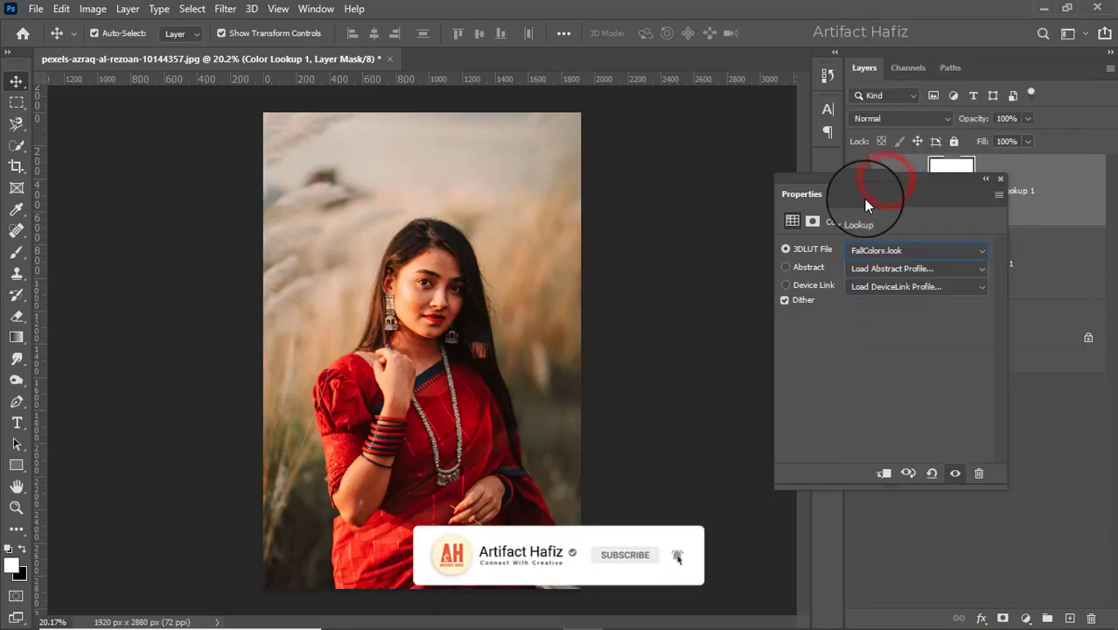
click(1000, 178)
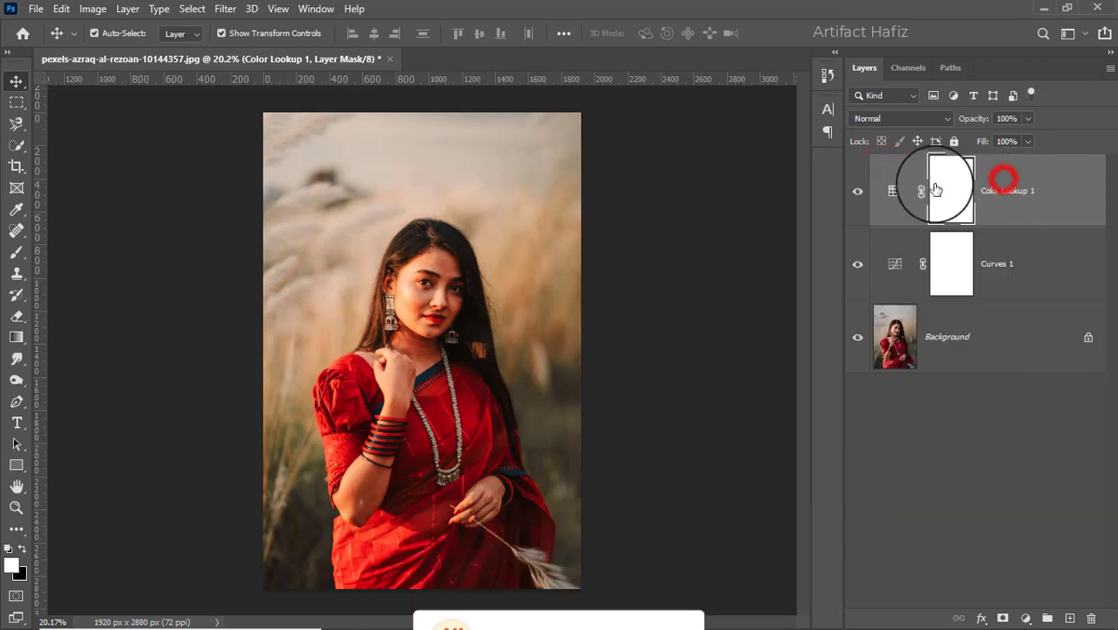
click(857, 192)
click(856, 191)
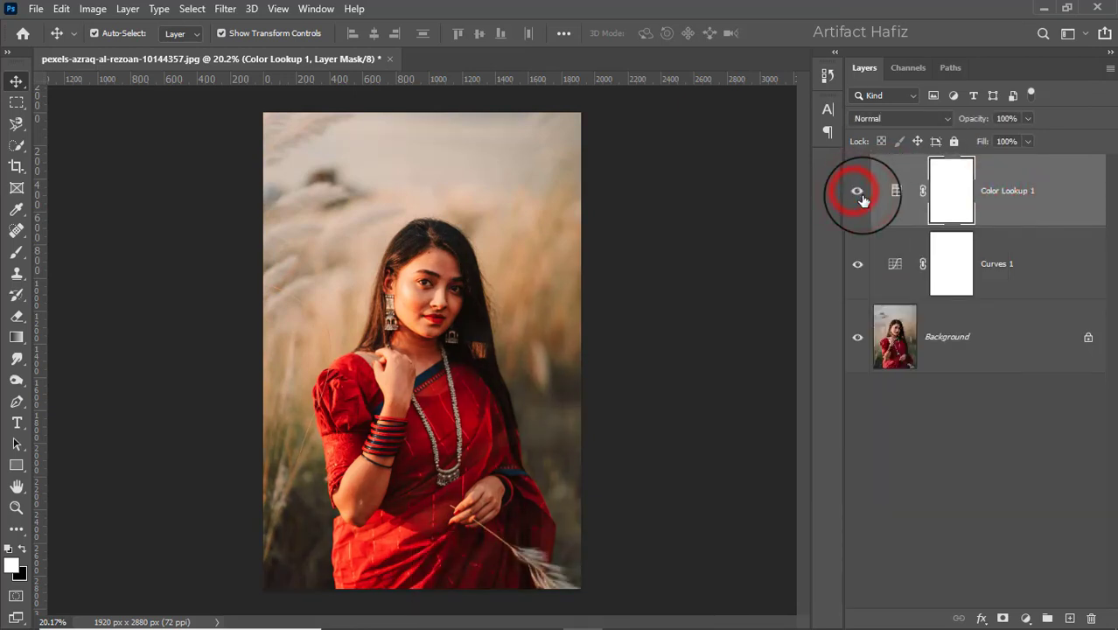
- Add a Levels adjustment layer above the Color Lookup and set its midtone input level to about 0.80
click(1026, 617)
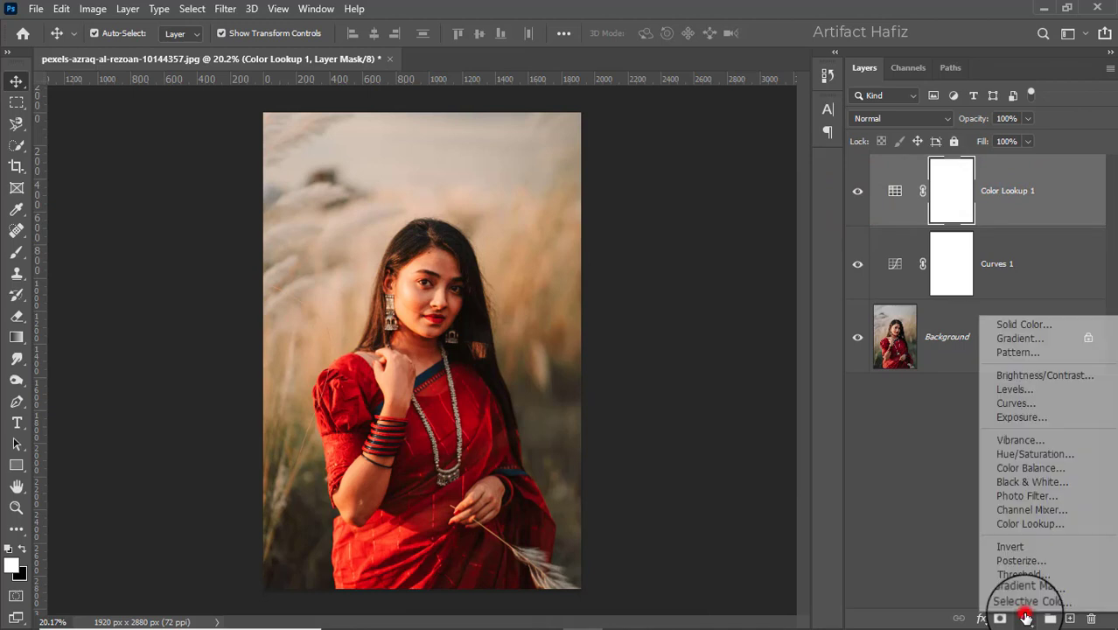
click(1022, 390)
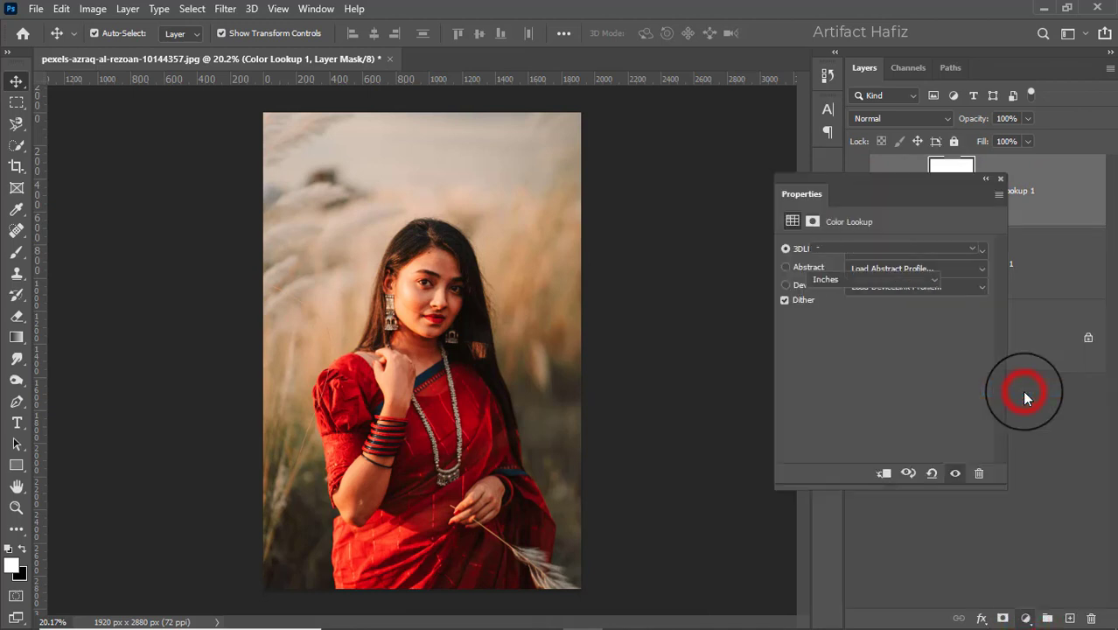
mouse_move(984, 369)
mouse_down()
mouse_move(972, 363)
mouse_move(985, 369)
mouse_up()
drag(896, 368, 916, 374)
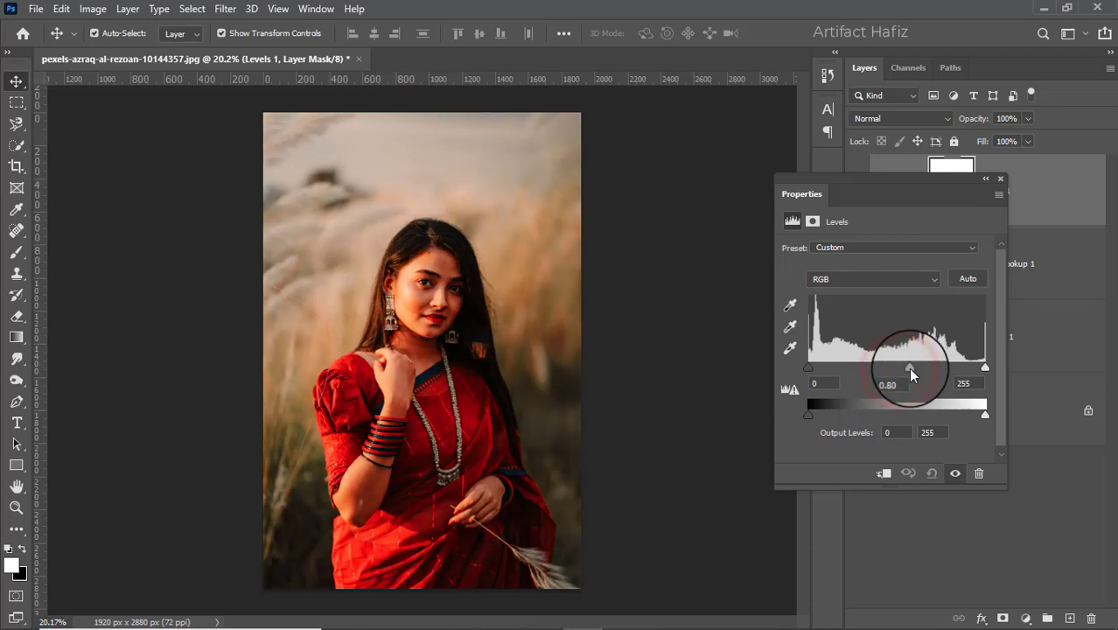
click(1003, 181)
- Stamp all visible layers into a new merged layer on top and convert it for smart filters
click(1031, 190)
key(ctrl+alt+shift+e)
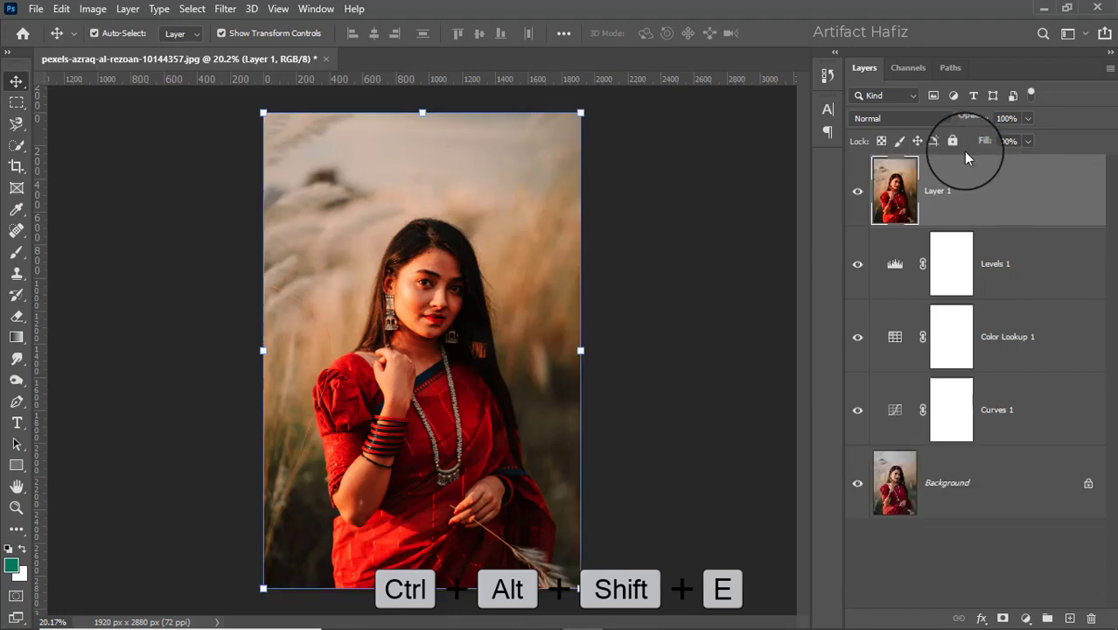
click(225, 10)
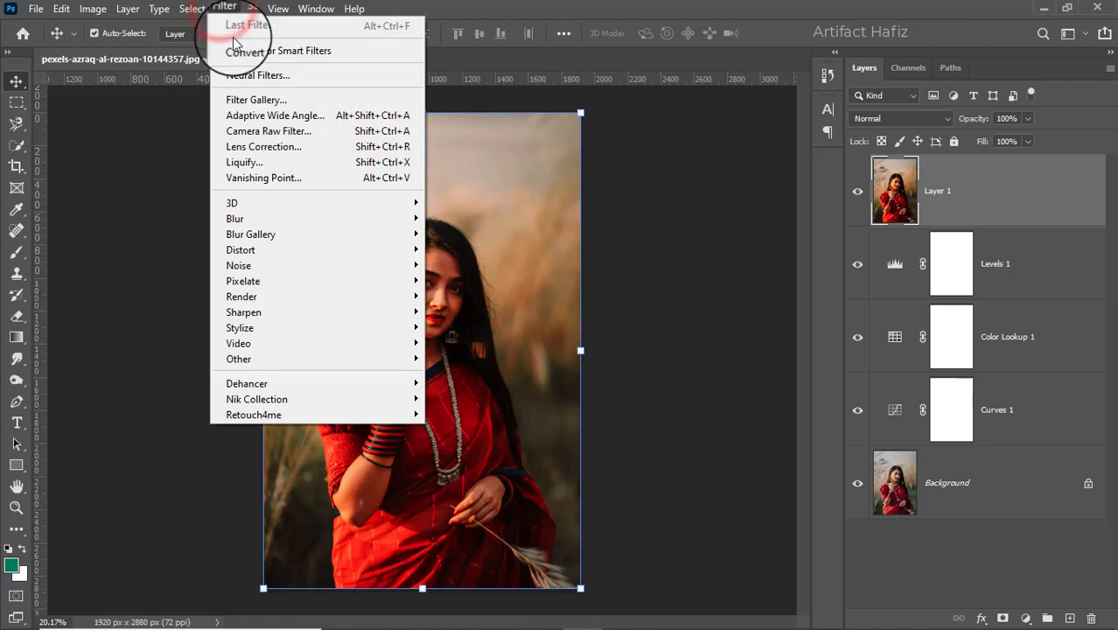
click(261, 50)
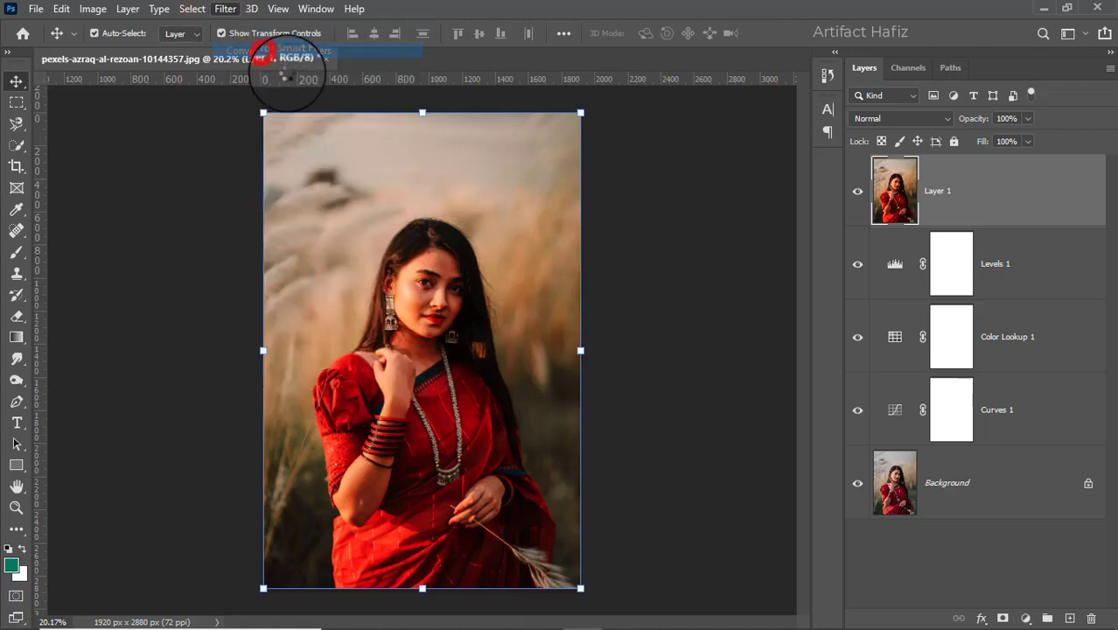
- Open the Camera Raw Filter on the merged layer and set Exposure to -0.30, Highlights to -31, Shadows to +34 and Whites to +29
click(225, 8)
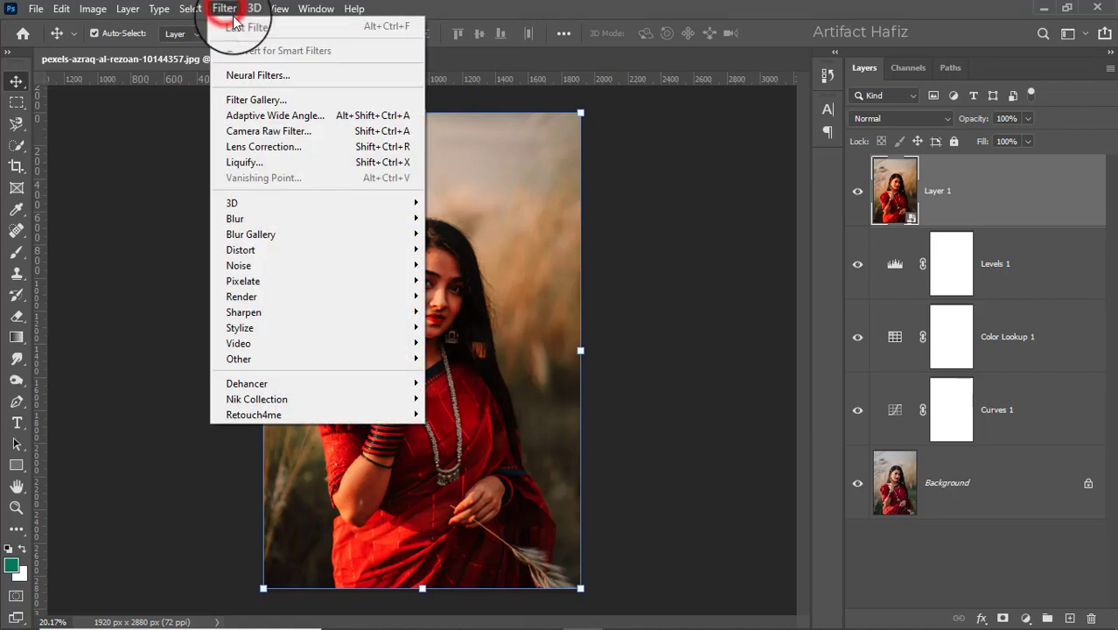
click(289, 131)
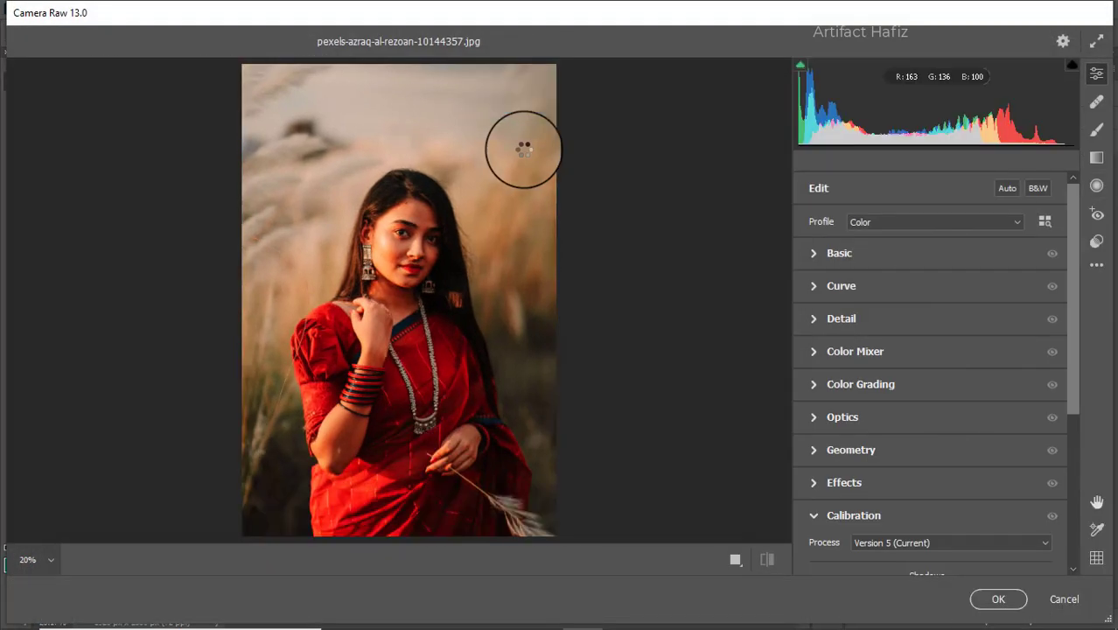
click(836, 260)
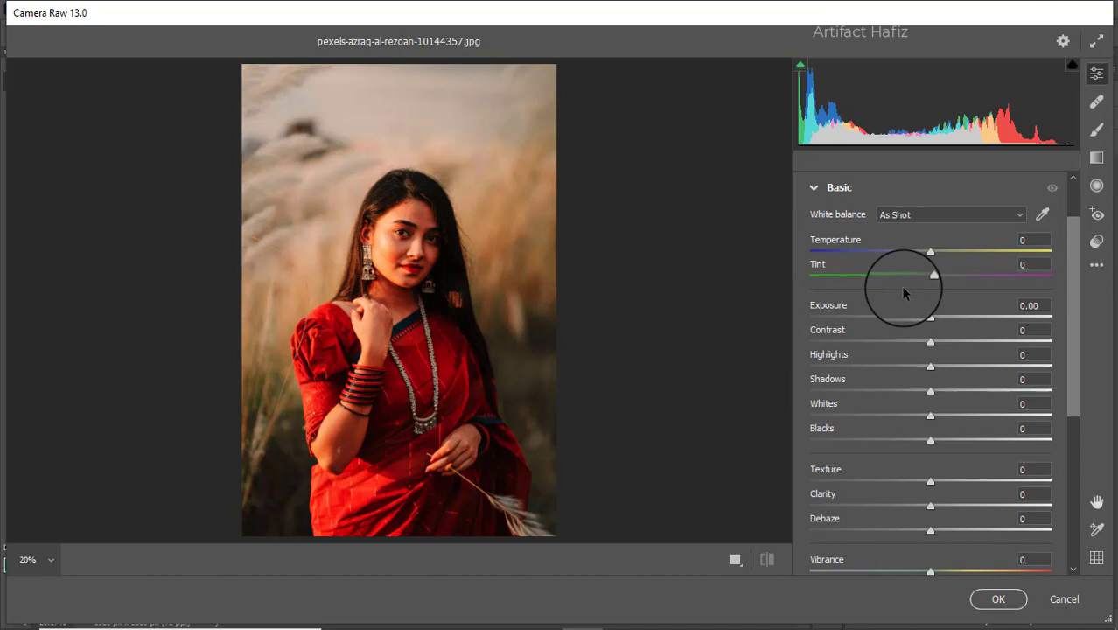
mouse_move(931, 316)
mouse_down()
mouse_move(906, 325)
mouse_move(924, 317)
mouse_up()
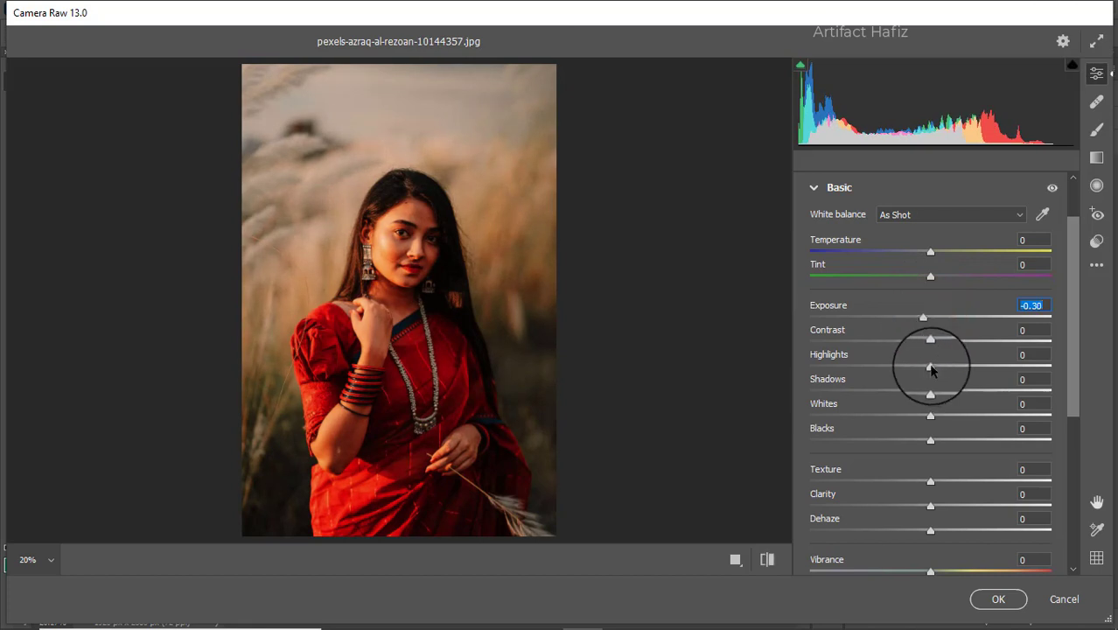
drag(931, 367, 893, 369)
drag(930, 418, 969, 388)
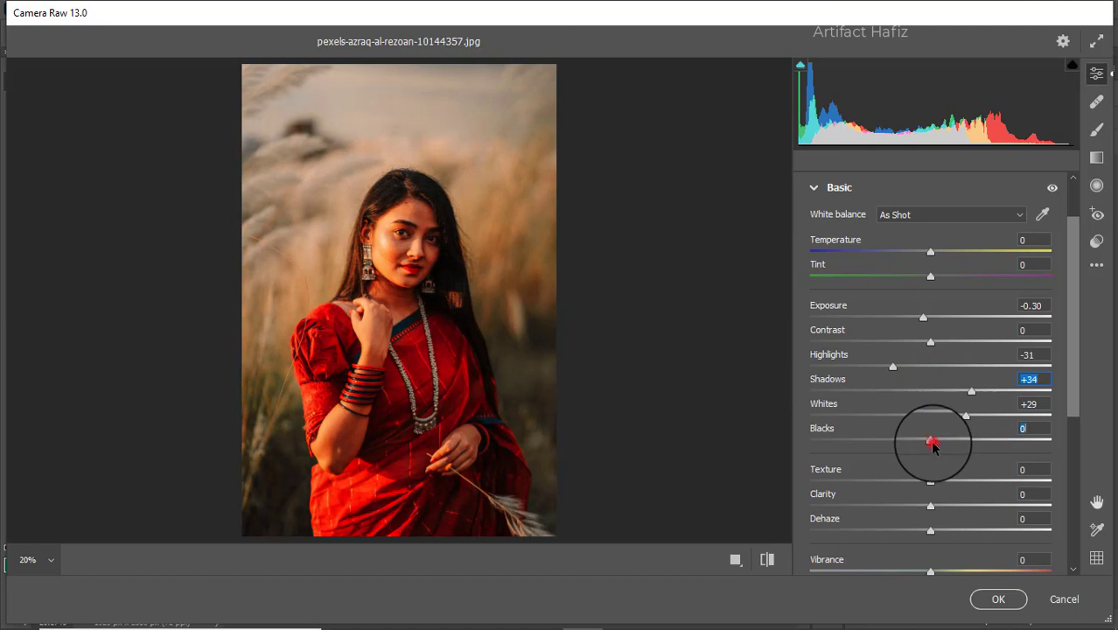
- Set Blacks to -9 and Contrast to -5, and adjust the white balance to Temperature -3 and Tint -6
drag(932, 445, 928, 440)
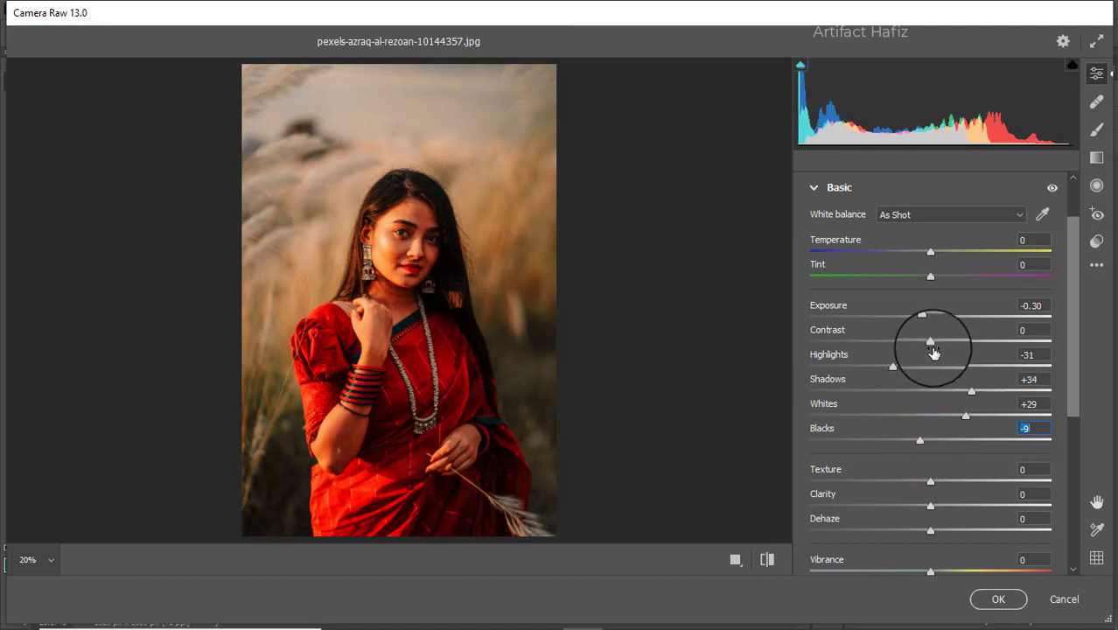
drag(930, 340, 926, 341)
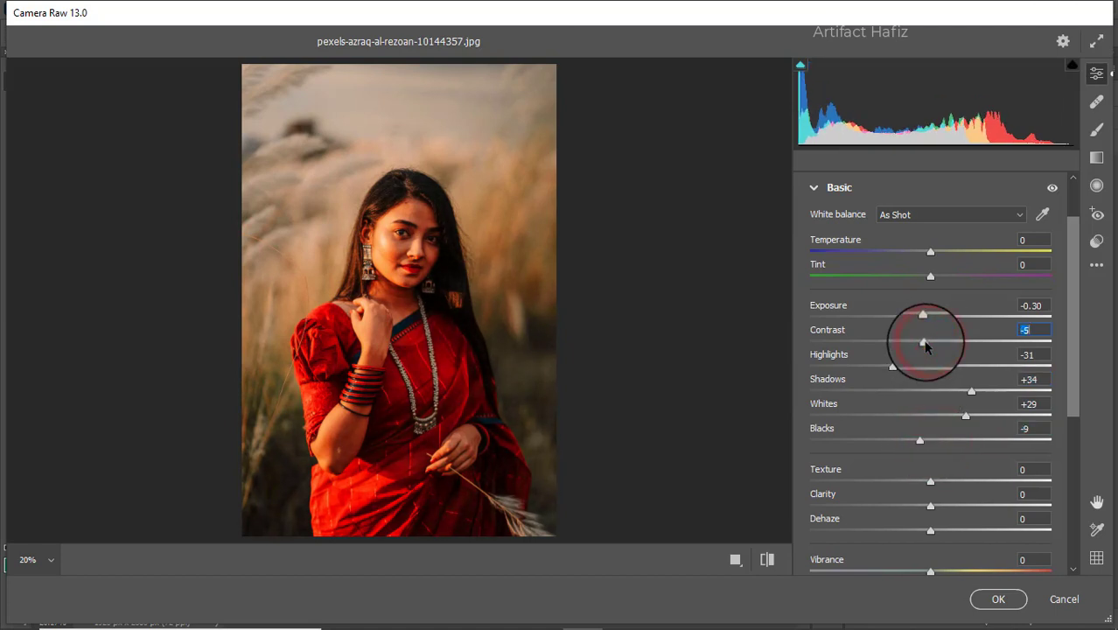
drag(929, 252, 923, 288)
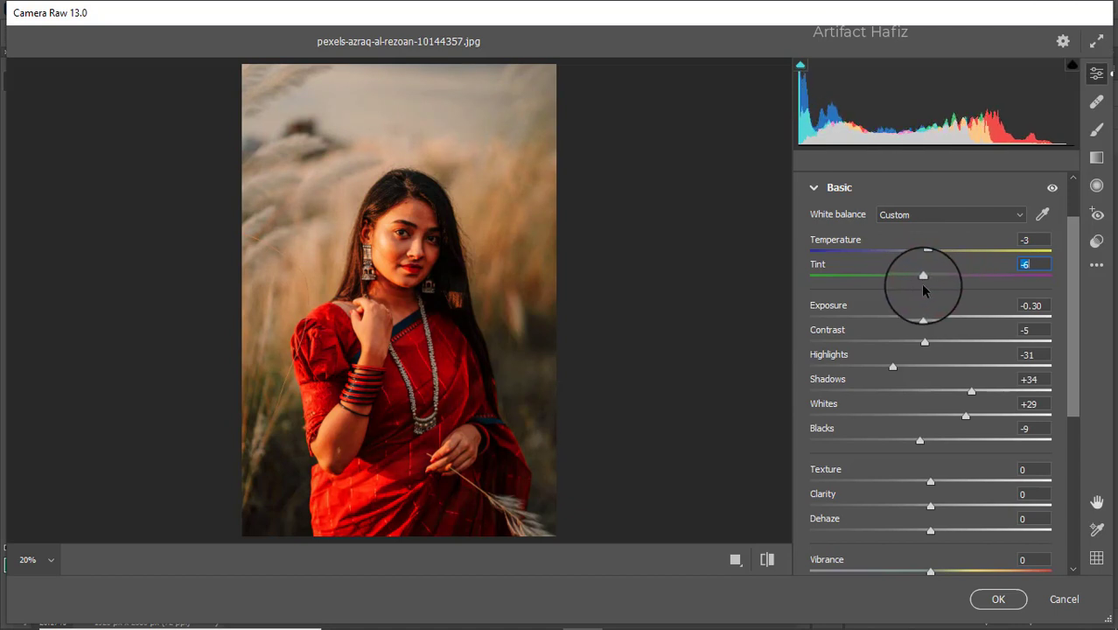
- Set Texture to -10, Clarity to +8, Dehaze to +18, Vibrance to +32 and Saturation to -10
scroll(927, 356, down, 2)
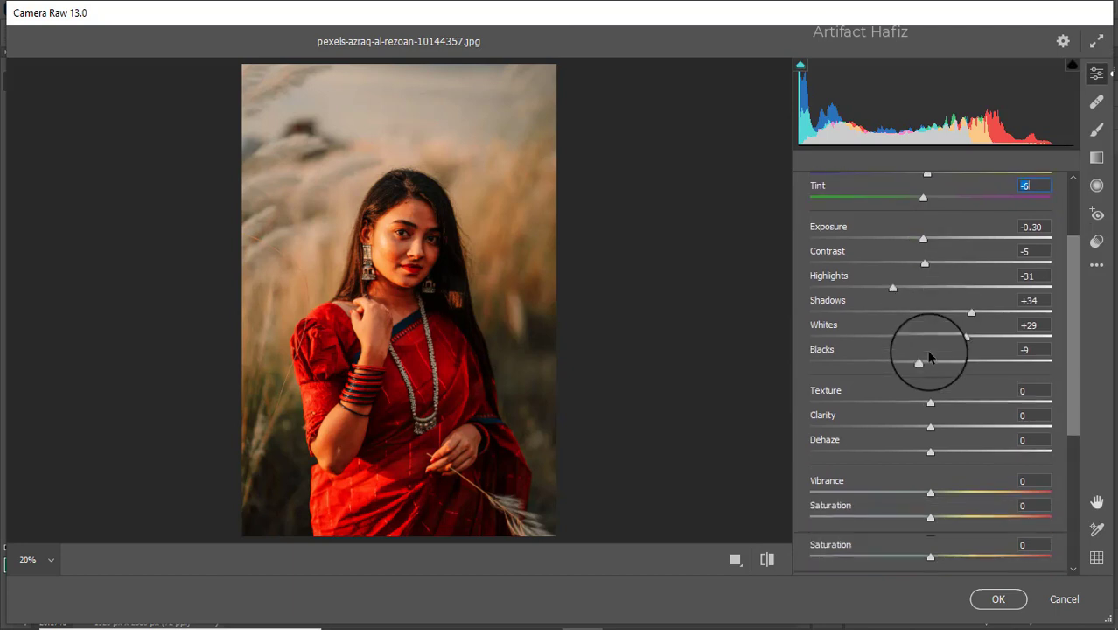
drag(929, 406, 918, 405)
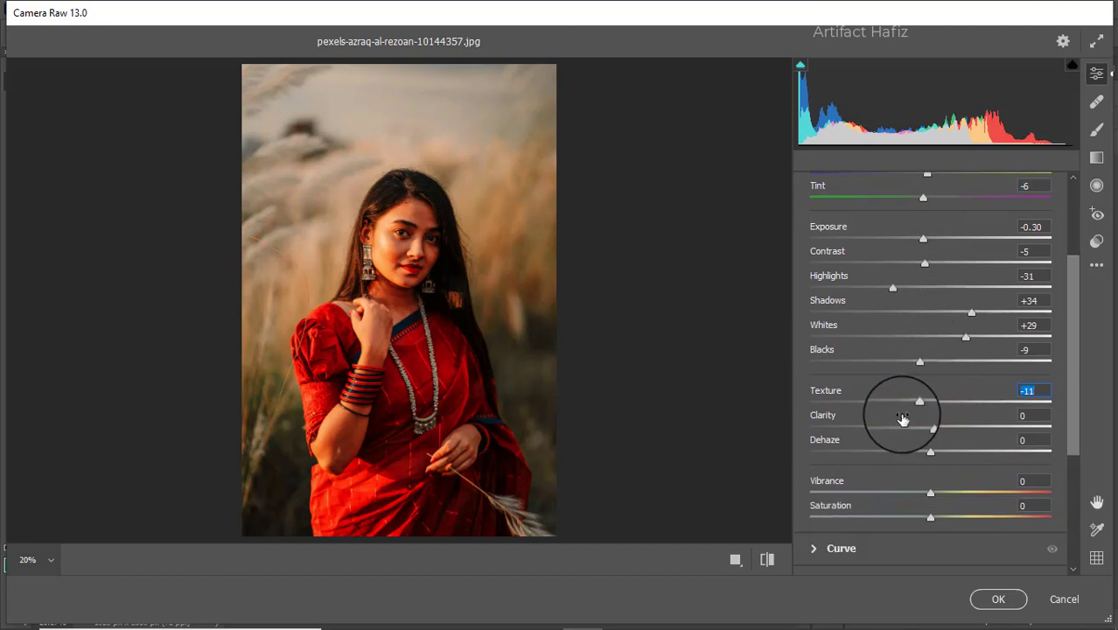
drag(919, 402, 951, 446)
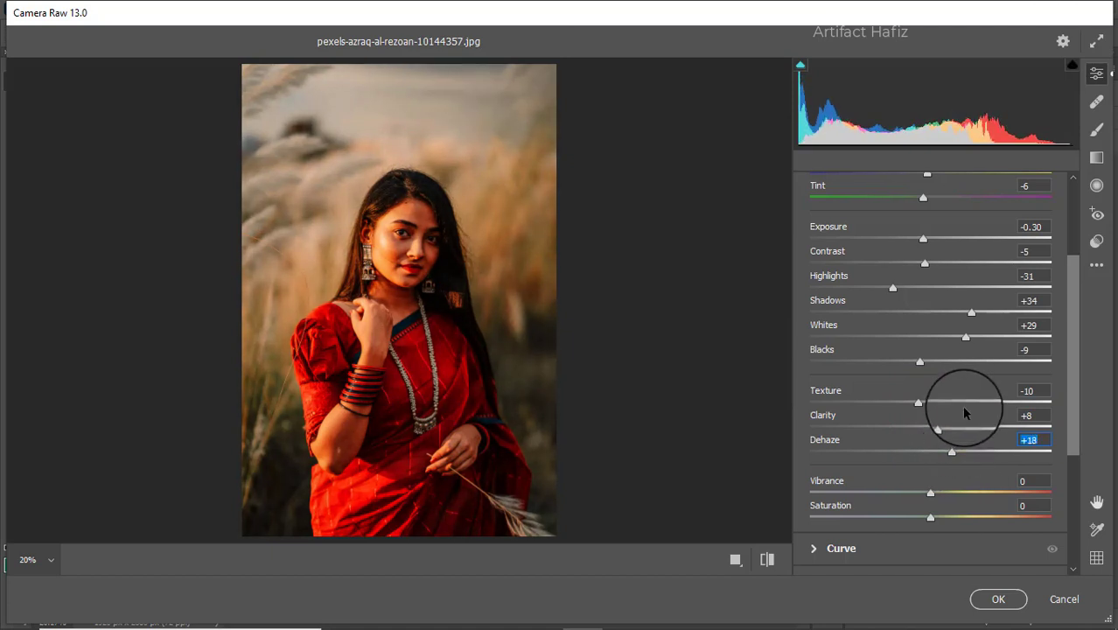
scroll(962, 411, down, 3)
drag(930, 412, 917, 444)
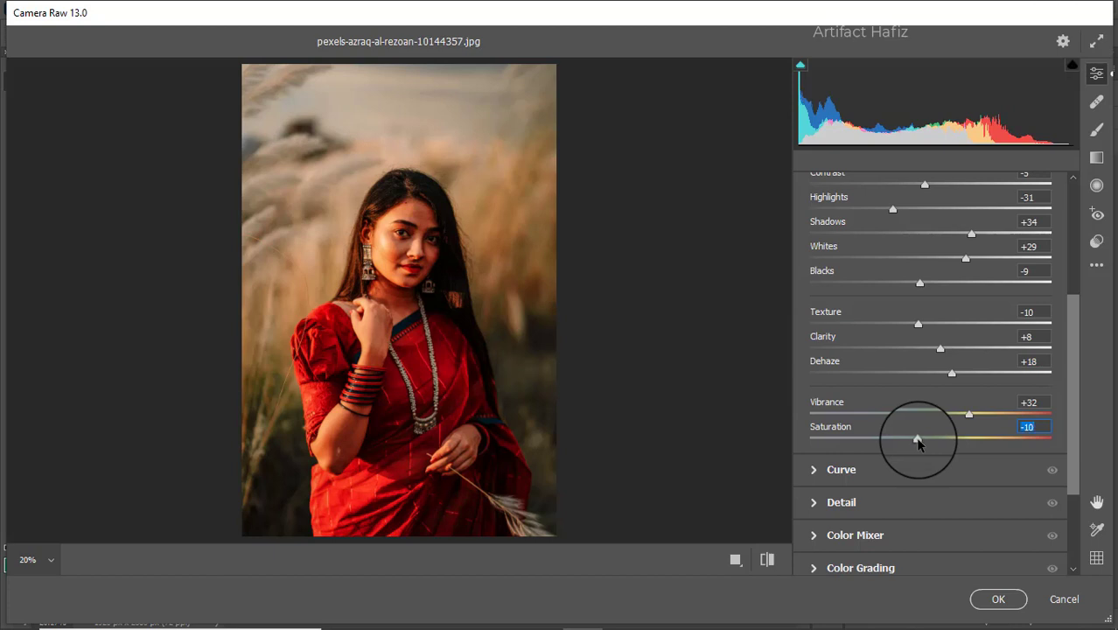
- Add main point curve points at input 70, output 65 and input 194, output 201, and raise the blue curve's black point to output 8
click(841, 468)
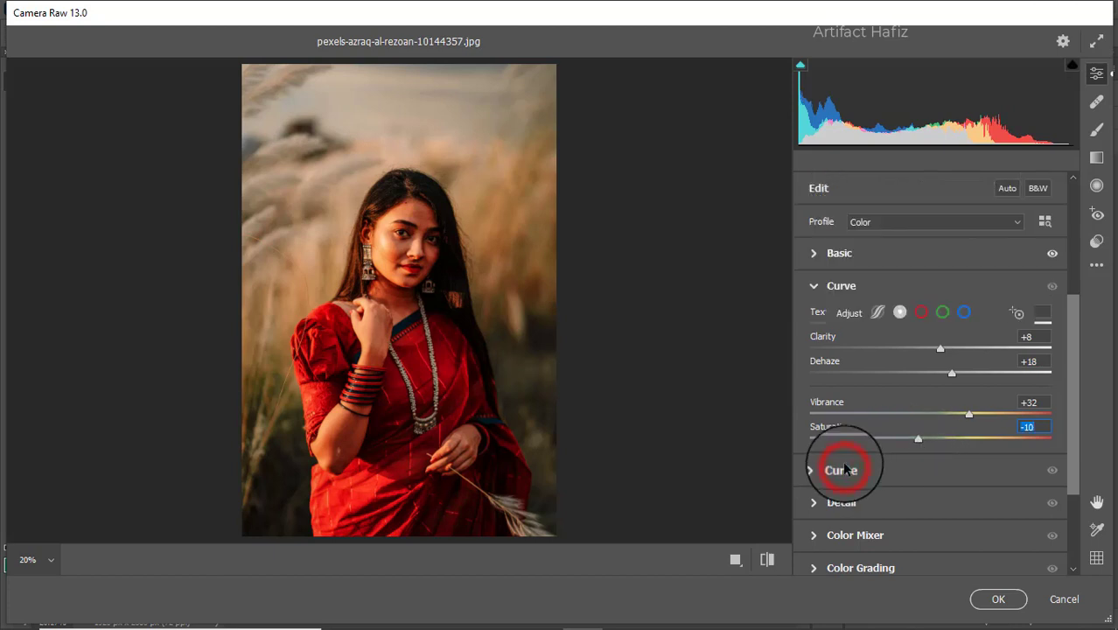
click(889, 413)
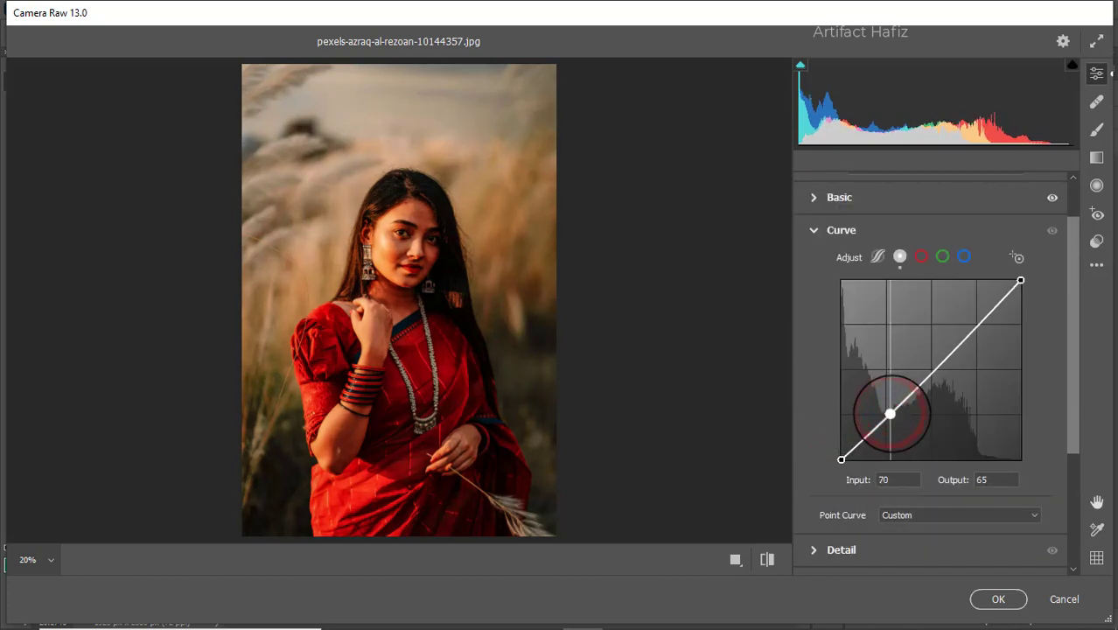
click(976, 320)
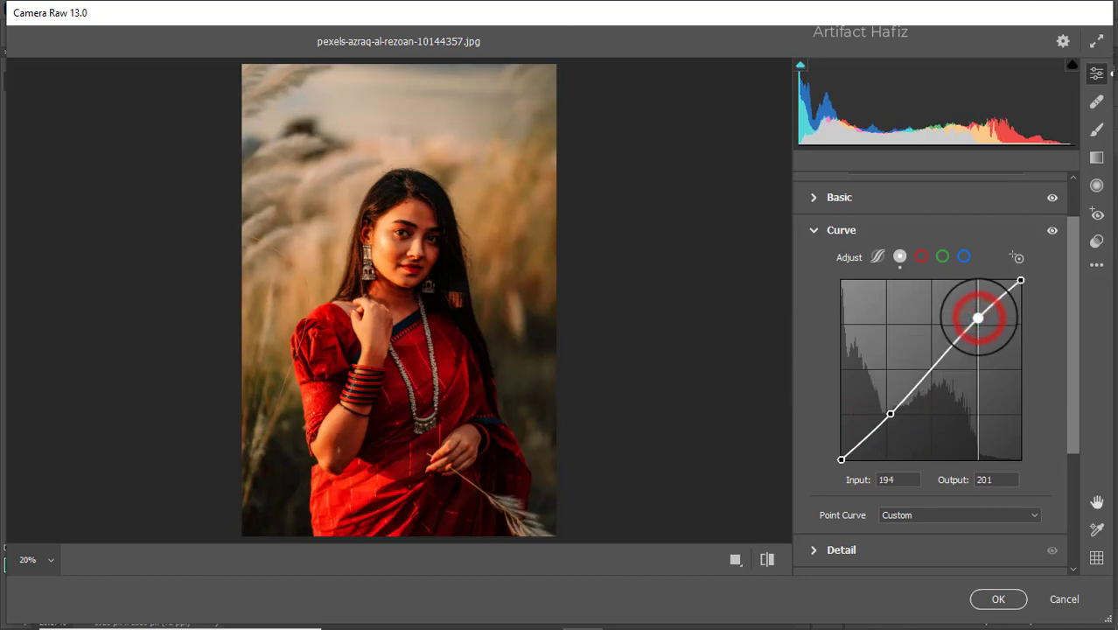
click(963, 256)
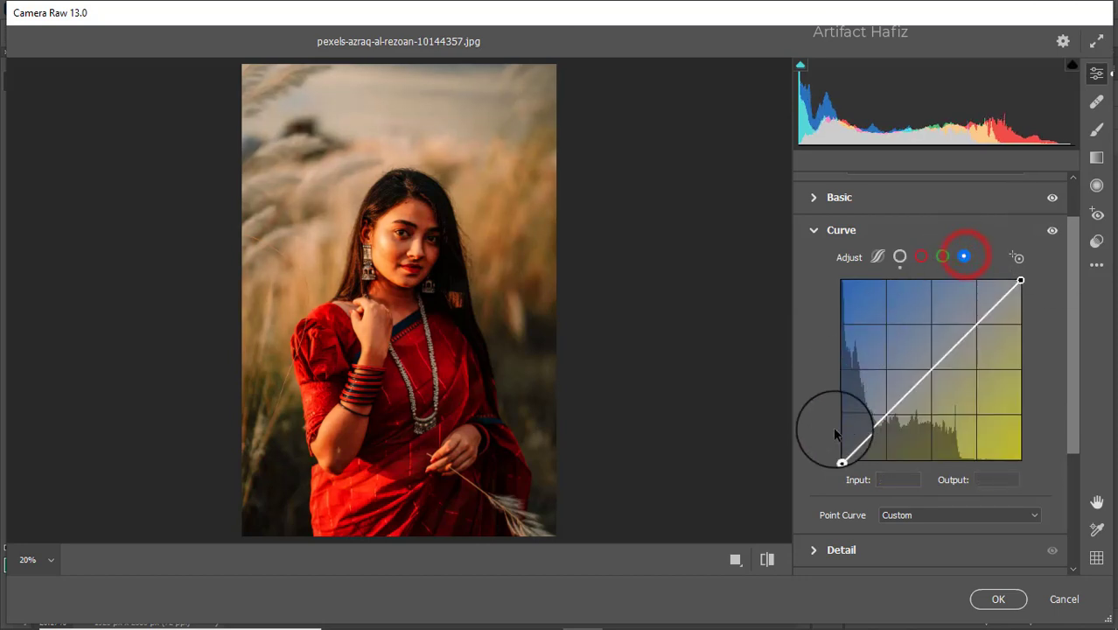
drag(840, 458, 840, 452)
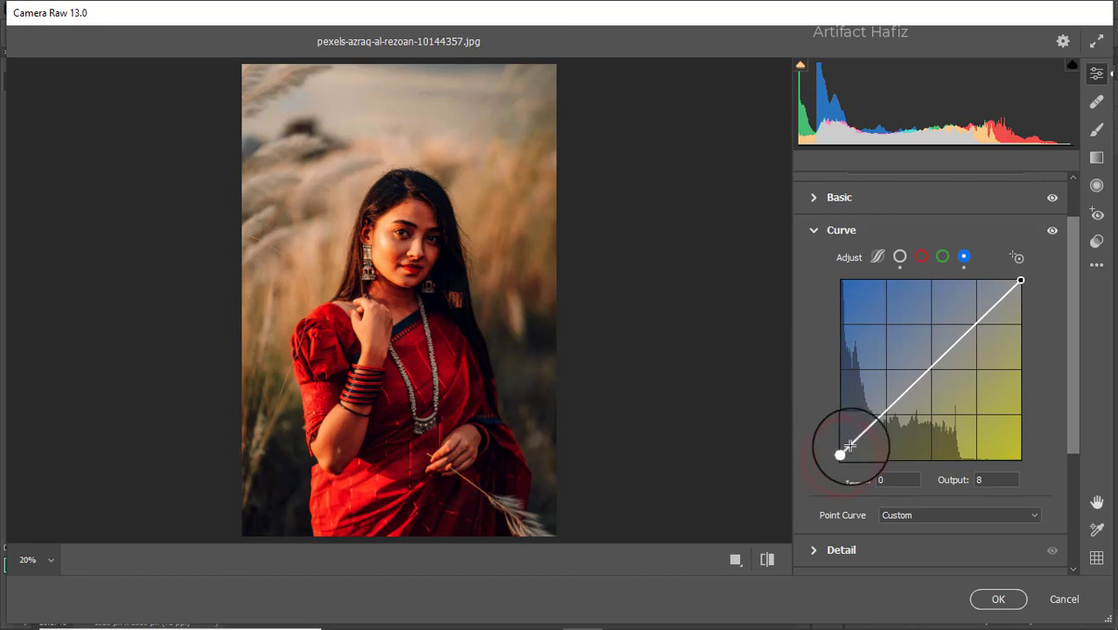
- Add a blue curve point at input 66, output 69, and set Sharpening to 10, Noise Reduction to 12 and Color Noise Reduction to 20
click(887, 414)
drag(888, 414, 888, 411)
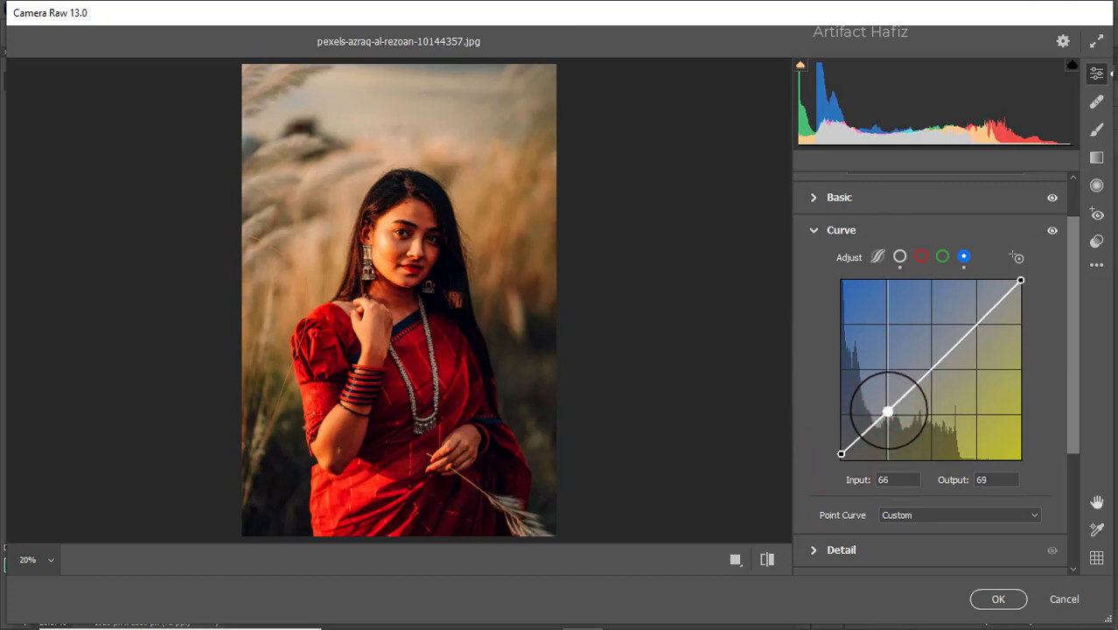
scroll(888, 411, down, 3)
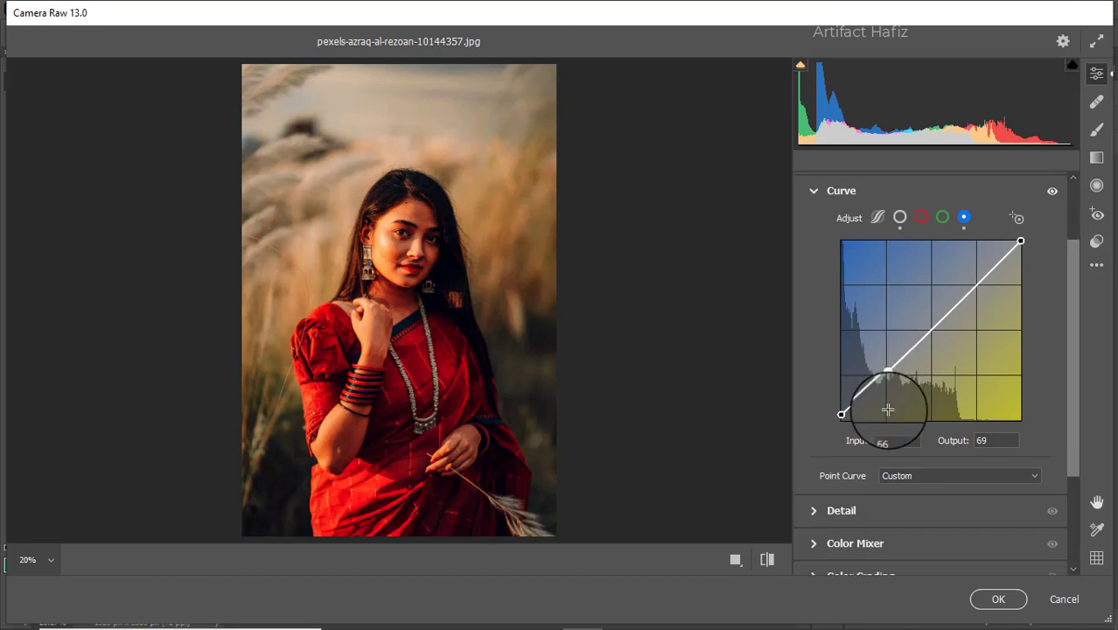
click(884, 426)
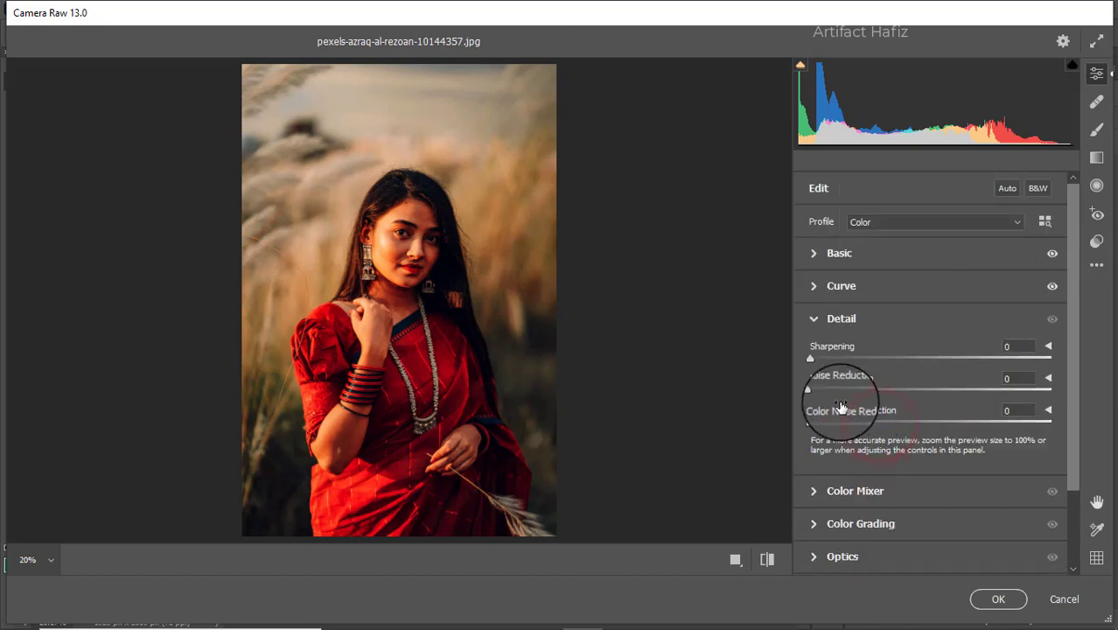
drag(810, 360, 857, 433)
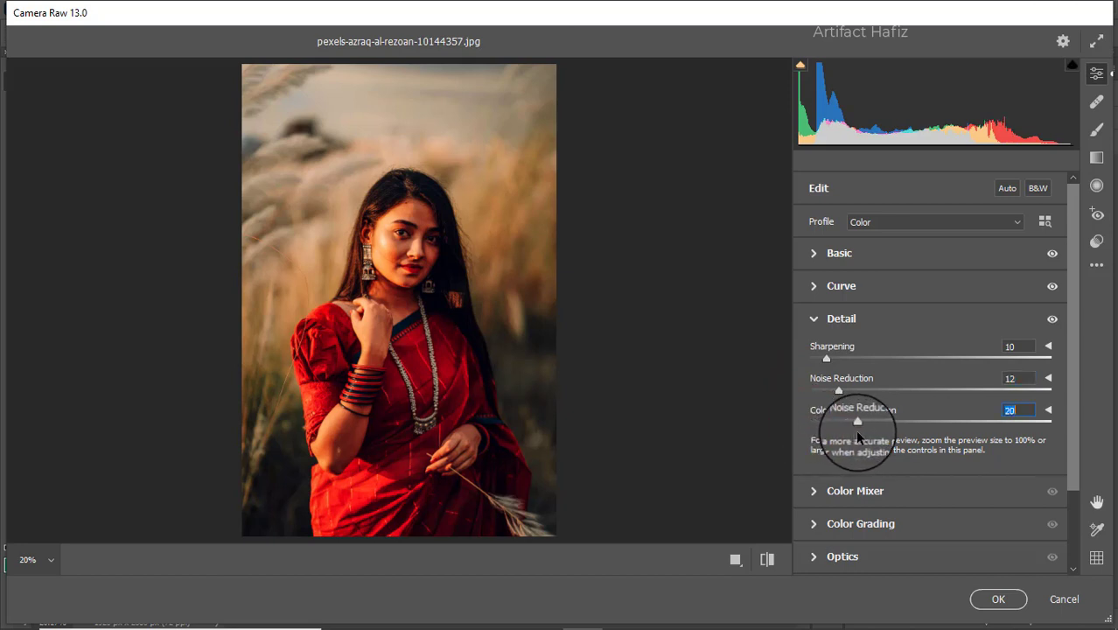
- Set the Color Mixer saturation to Reds +3, Oranges -27, Yellows -37, Greens -36, Aquas +10 and Blues +16
click(847, 492)
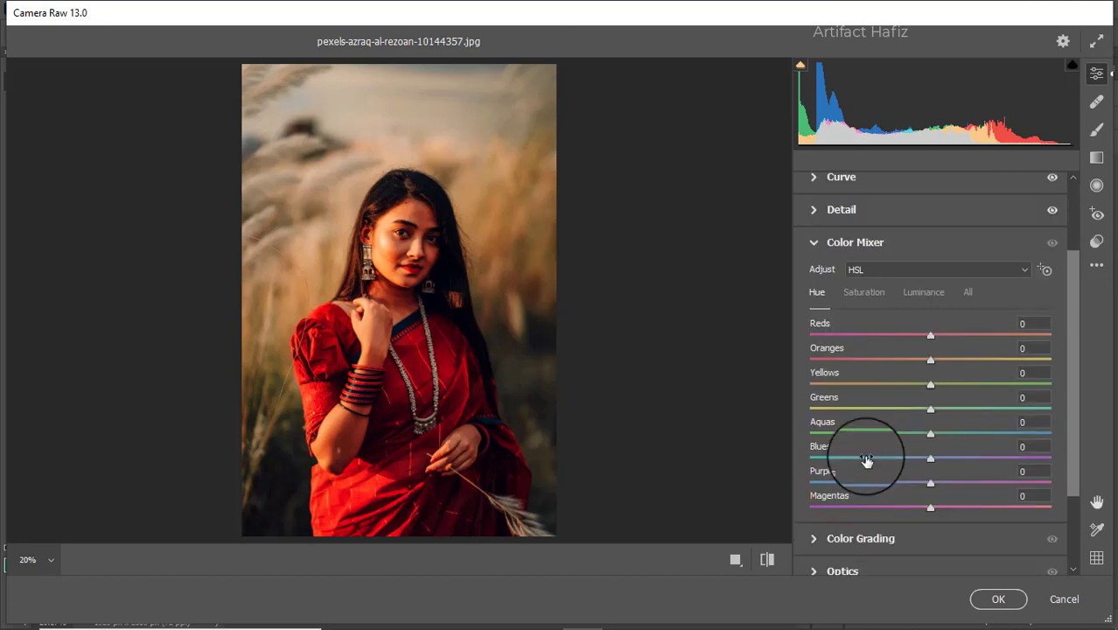
click(864, 293)
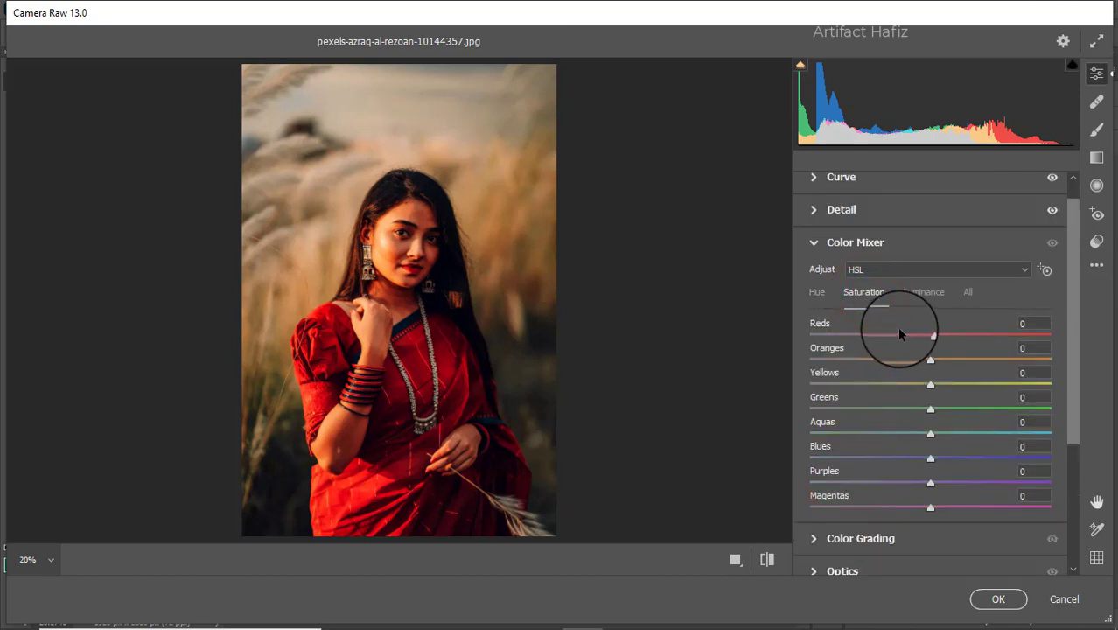
drag(931, 339, 889, 411)
drag(929, 361, 896, 363)
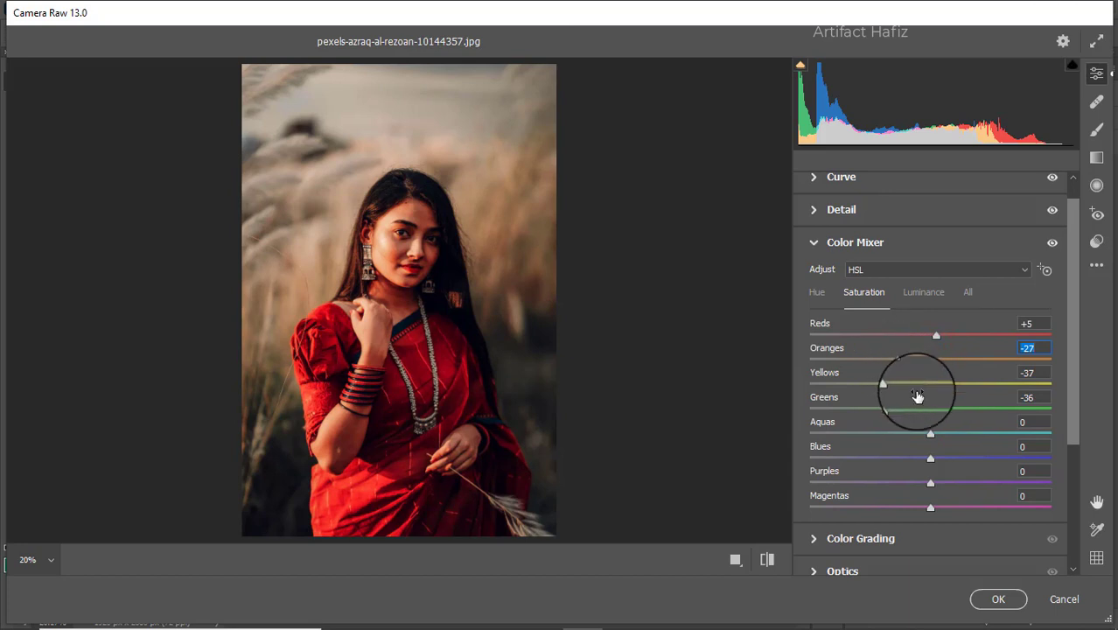
mouse_move(935, 336)
mouse_down()
mouse_move(898, 335)
mouse_move(969, 336)
mouse_move(933, 339)
mouse_up()
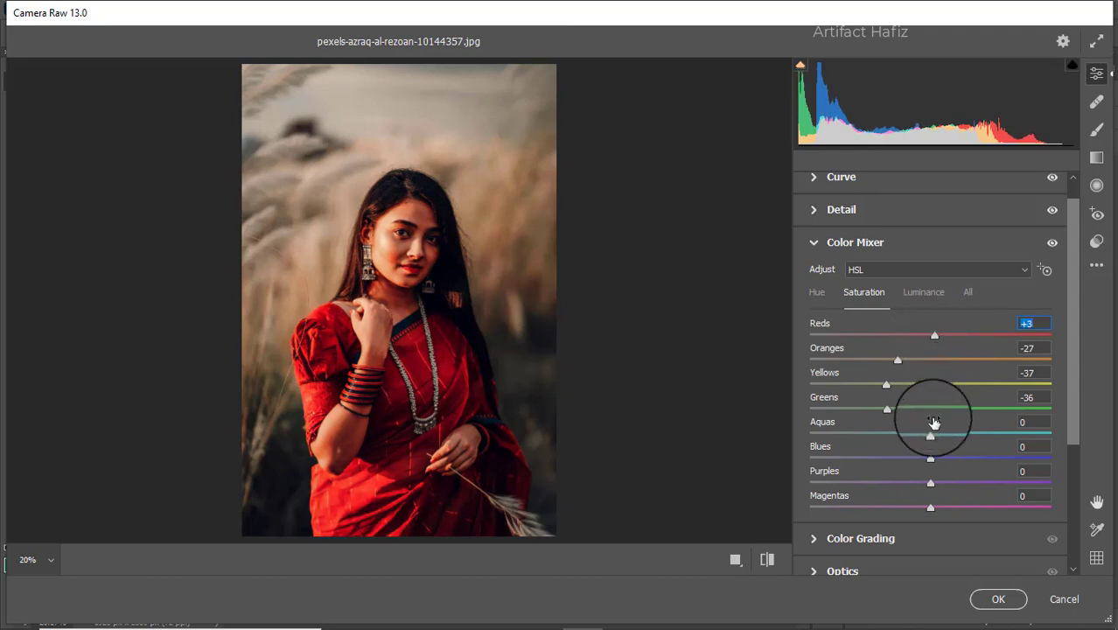
drag(928, 433, 953, 459)
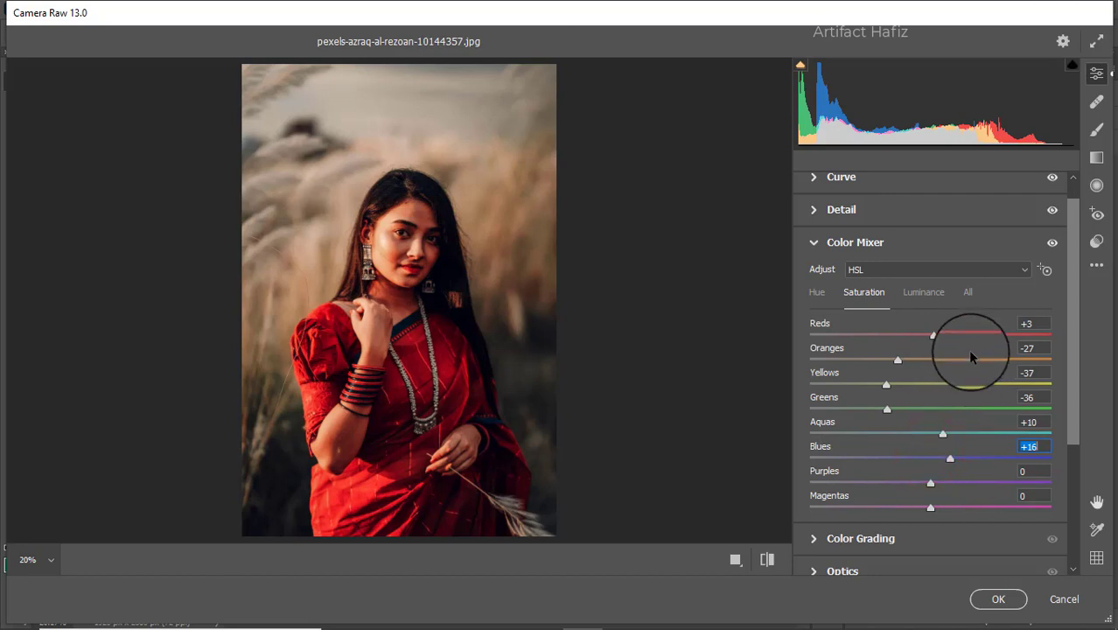
- Set the Color Mixer luminance to Reds +2, Oranges +8, Yellows +4 and Greens +12
click(919, 297)
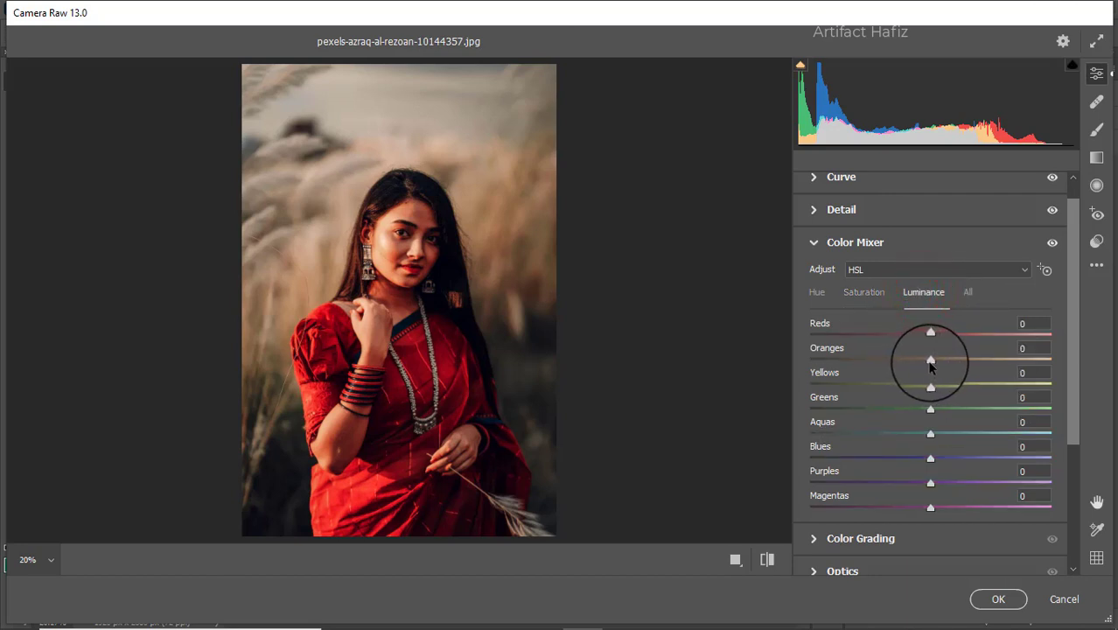
drag(929, 361, 945, 407)
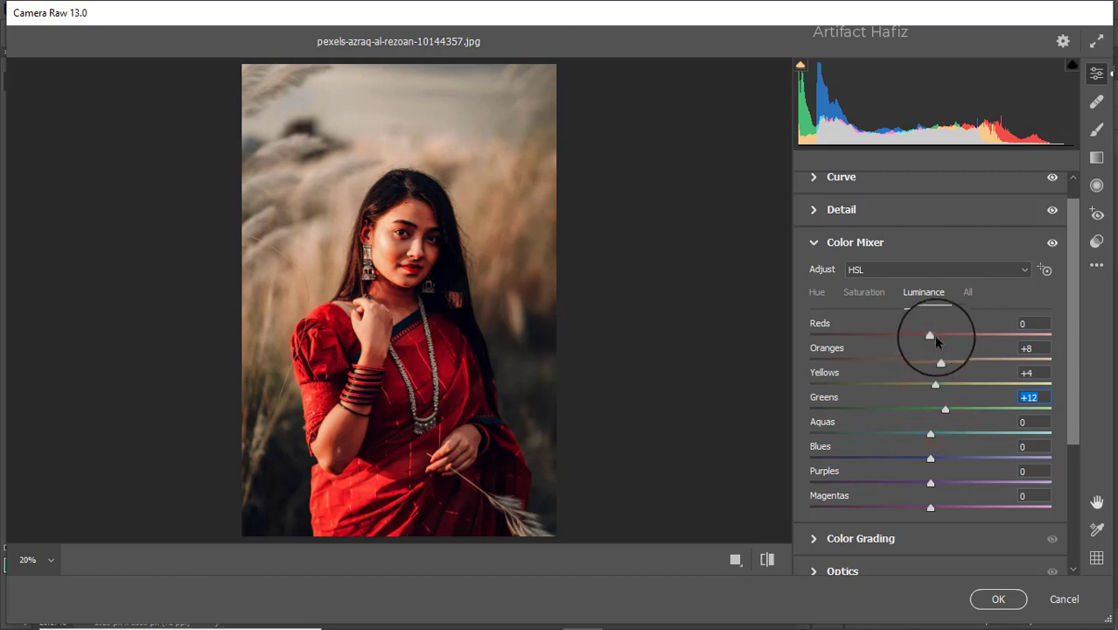
mouse_move(933, 334)
mouse_down()
mouse_move(885, 334)
mouse_move(952, 339)
mouse_move(931, 338)
mouse_up()
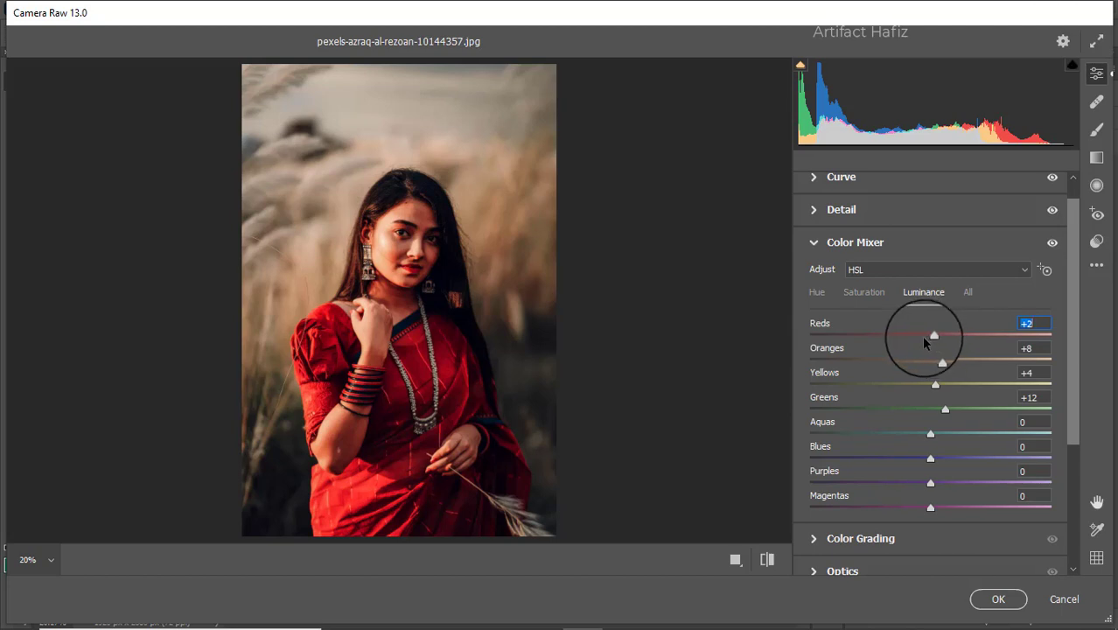
- Set the Color Mixer hue to Oranges +10, Yellows +48, Greens -13, Aquas -41 and Blues -53
click(817, 291)
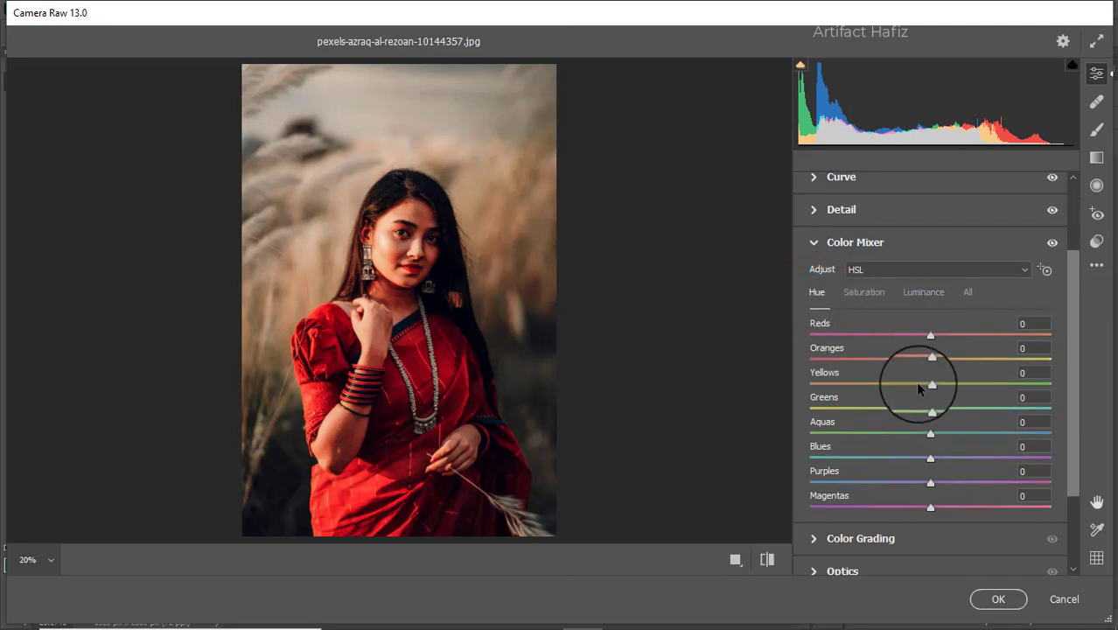
drag(930, 385, 990, 388)
mouse_move(931, 360)
mouse_down()
mouse_move(978, 361)
mouse_move(916, 357)
mouse_move(944, 367)
mouse_up()
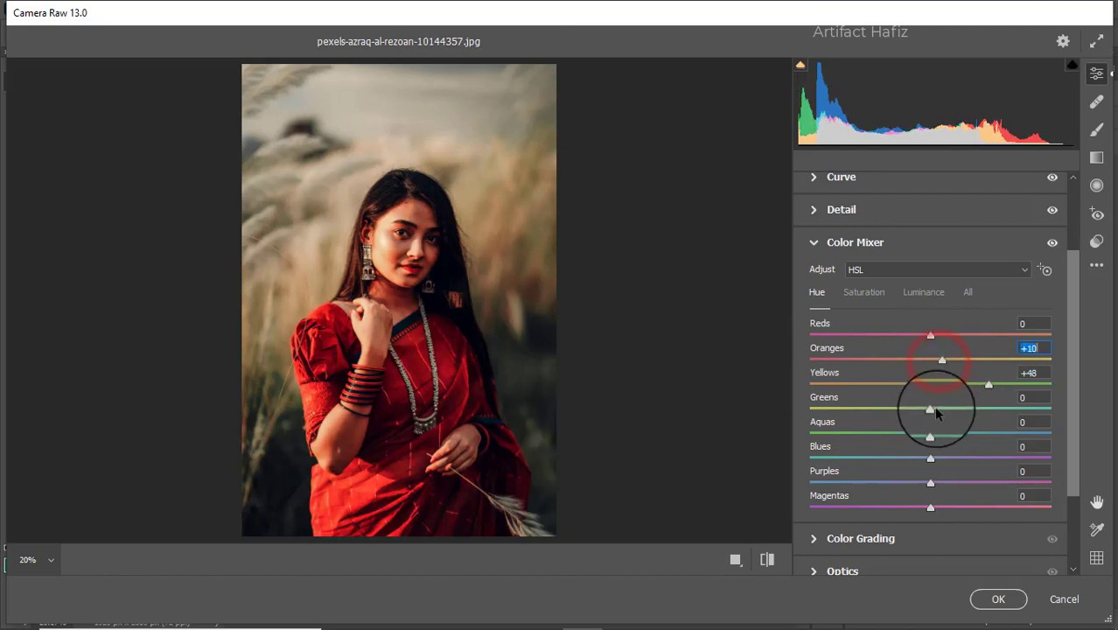
drag(932, 416, 867, 461)
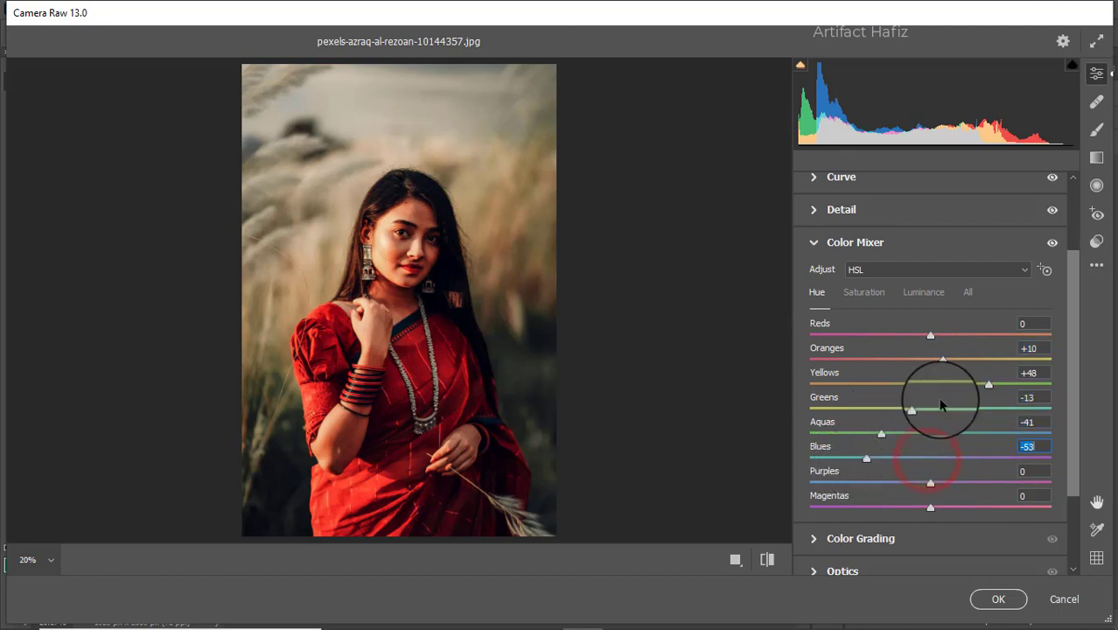
- Color grade the shadows with hue 217 and saturation 15, tint the midtones slightly blue and the highlights slightly green
scroll(979, 380, down, 2)
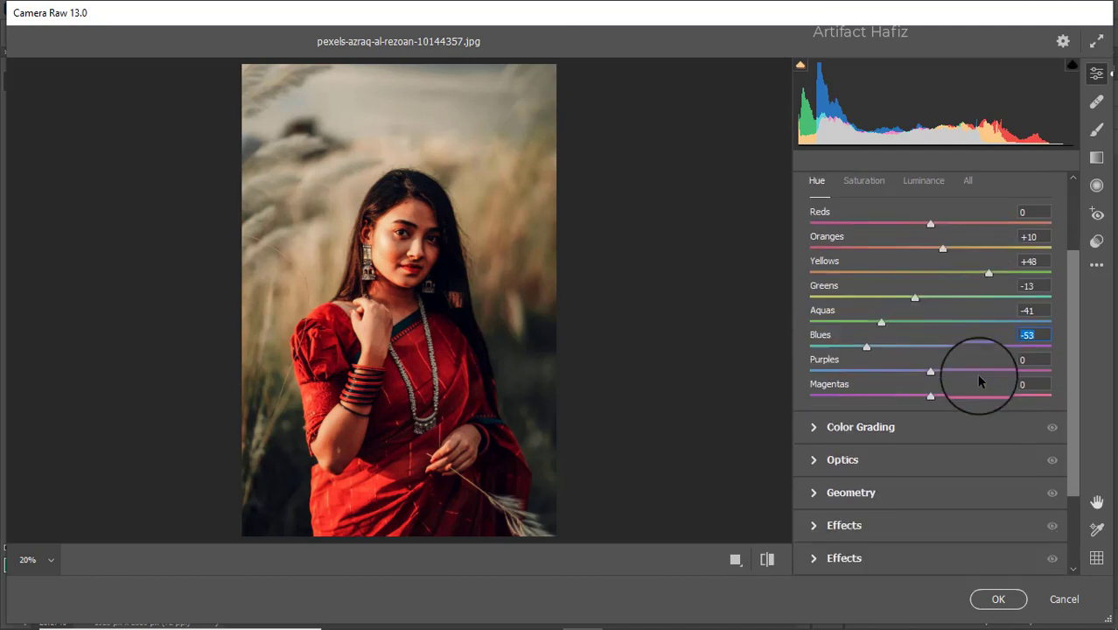
click(854, 437)
drag(875, 430, 868, 466)
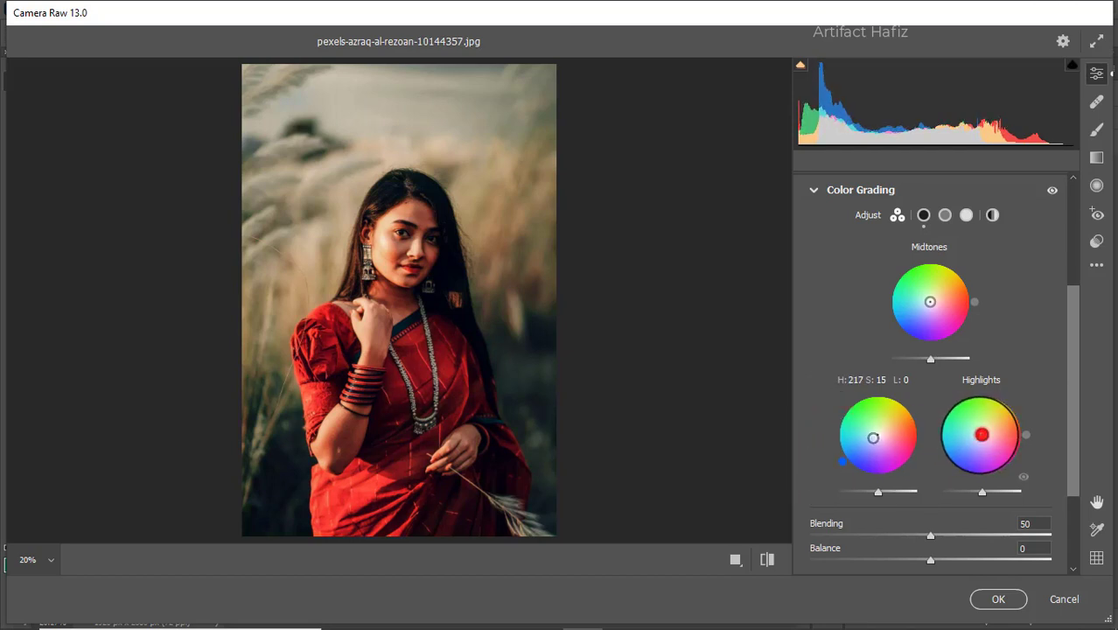
drag(980, 430, 957, 396)
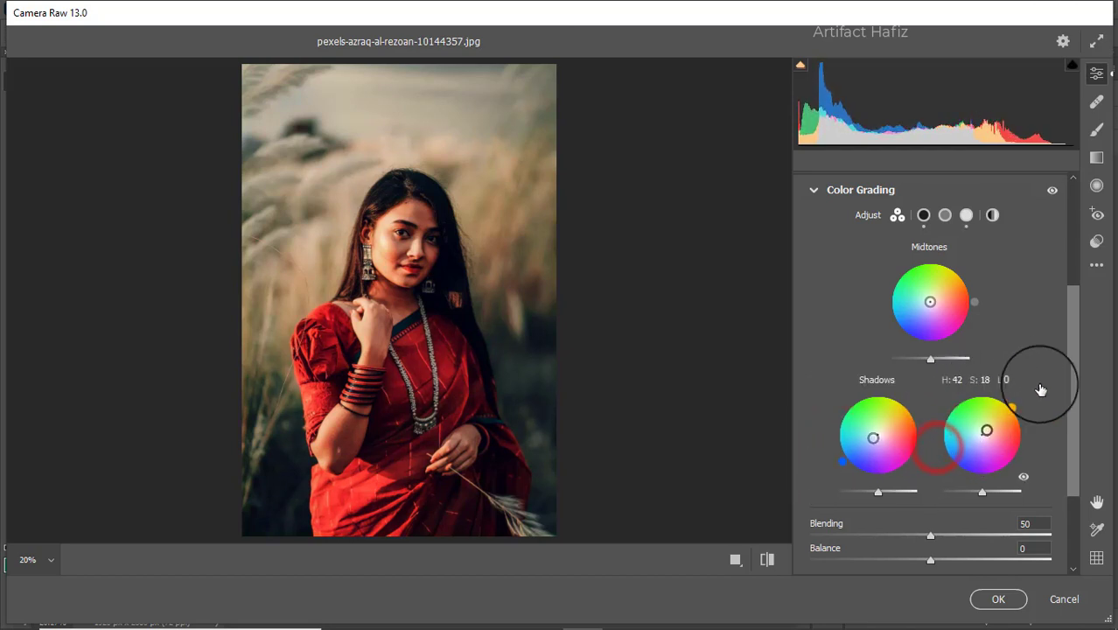
drag(912, 355, 848, 380)
- In Calibration, set the primary saturations to Green +39, Red -16 and Blue -10
scroll(848, 376, down, 3)
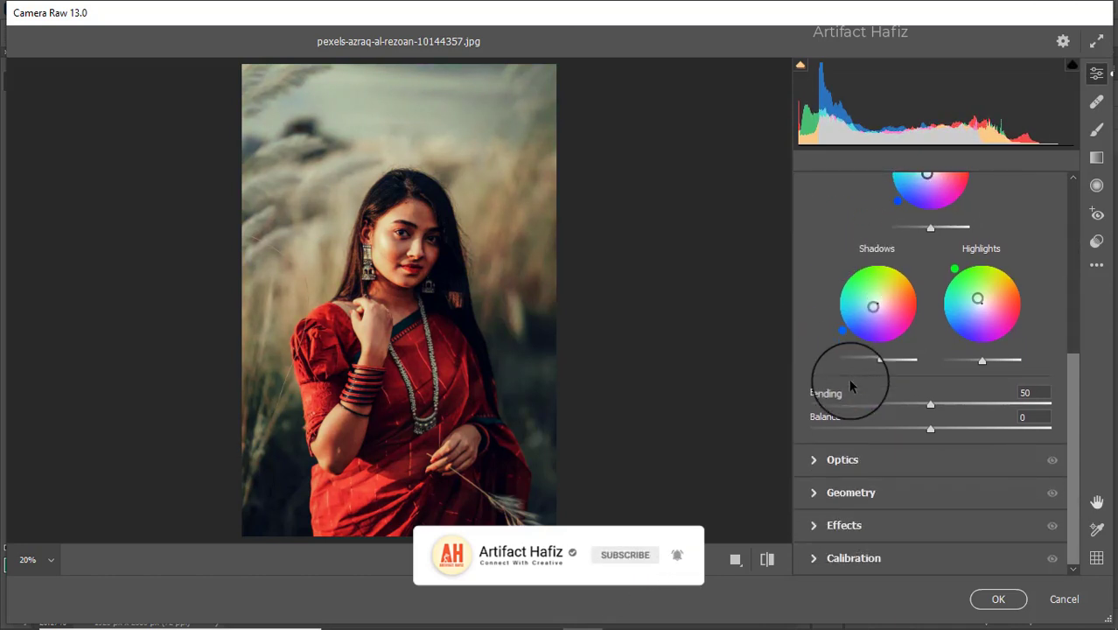
click(826, 560)
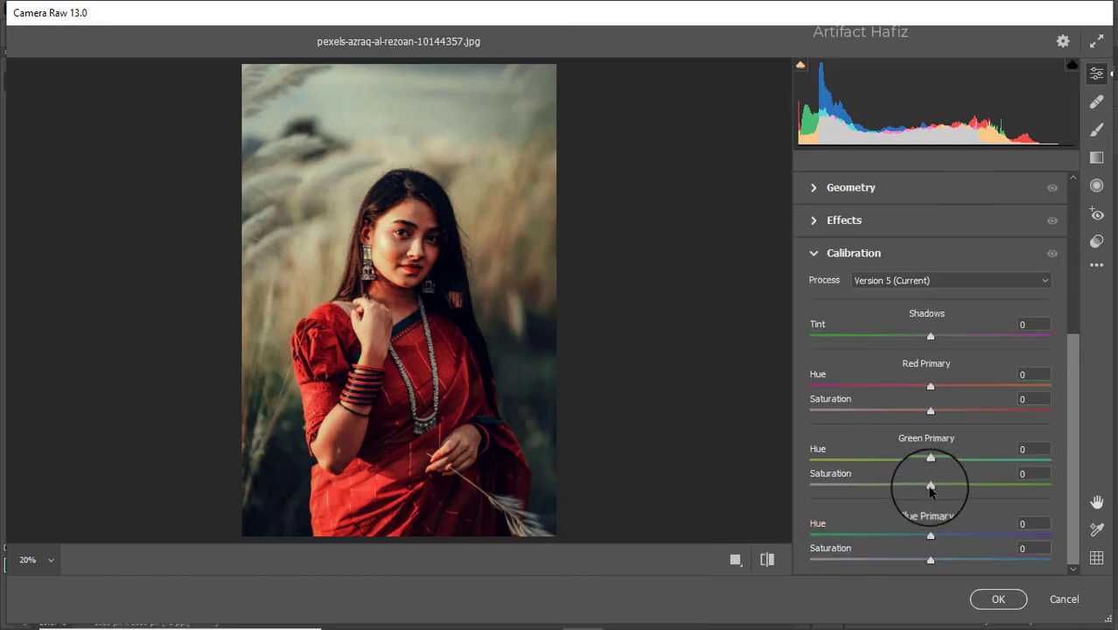
drag(930, 488, 977, 486)
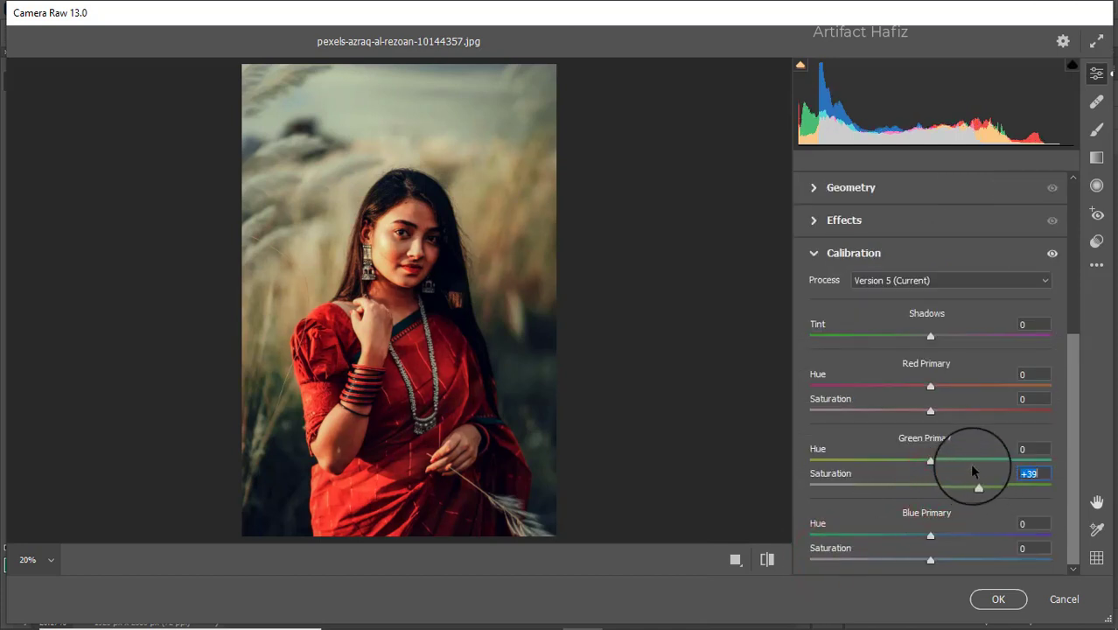
drag(931, 411, 909, 413)
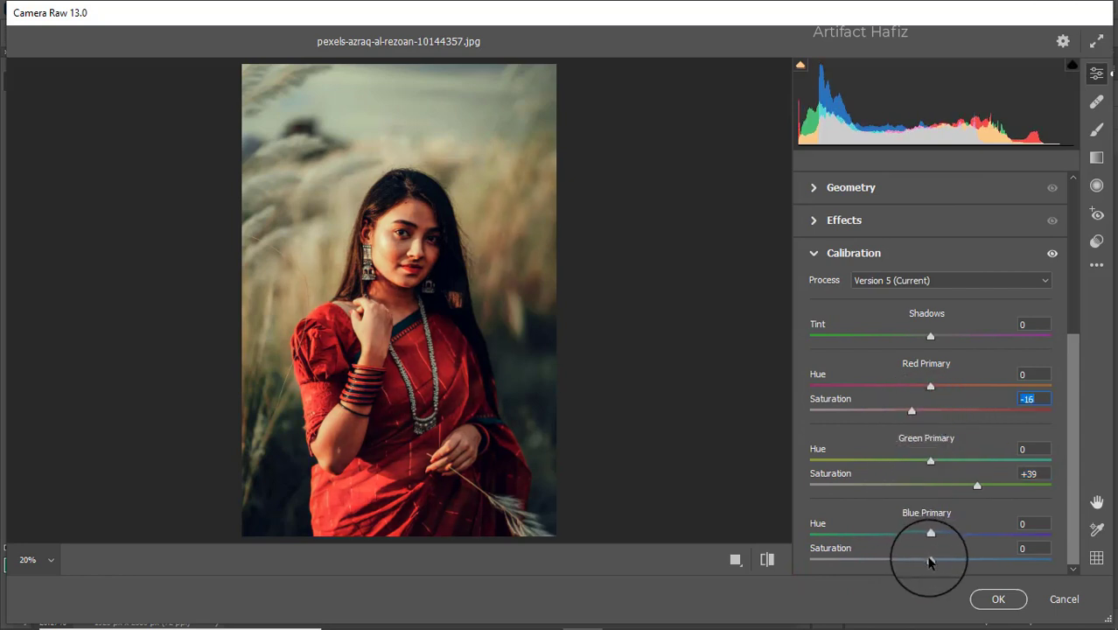
drag(931, 561, 918, 563)
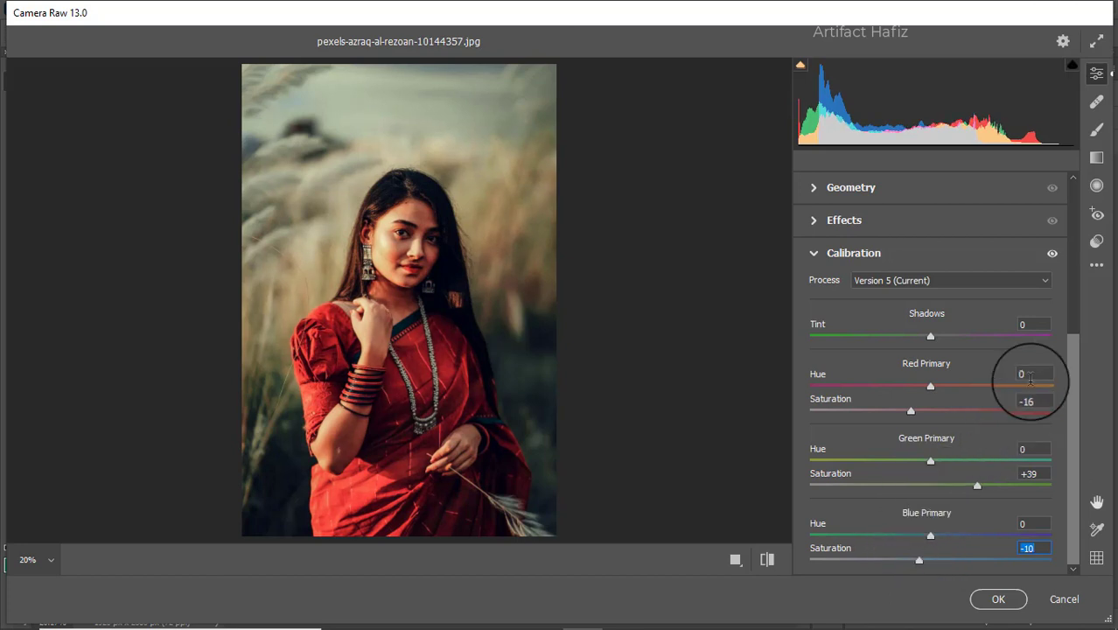
- Add a graduated filter with Temperature -24 from the photo's upper edge down to the woman's lower hand
click(1096, 157)
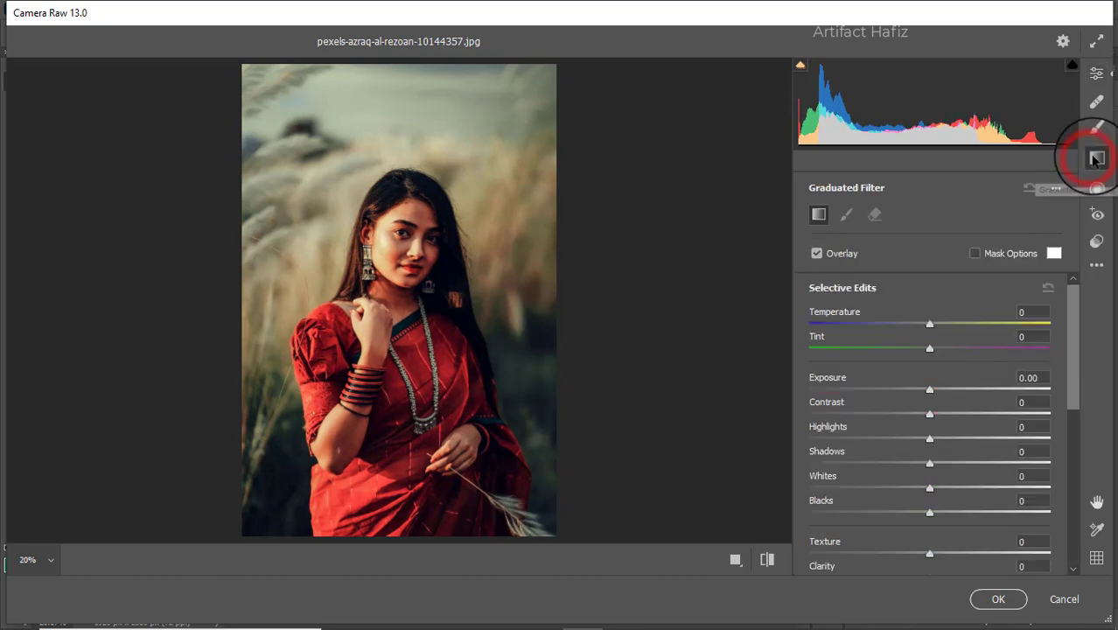
drag(390, 66, 388, 246)
drag(928, 325, 900, 324)
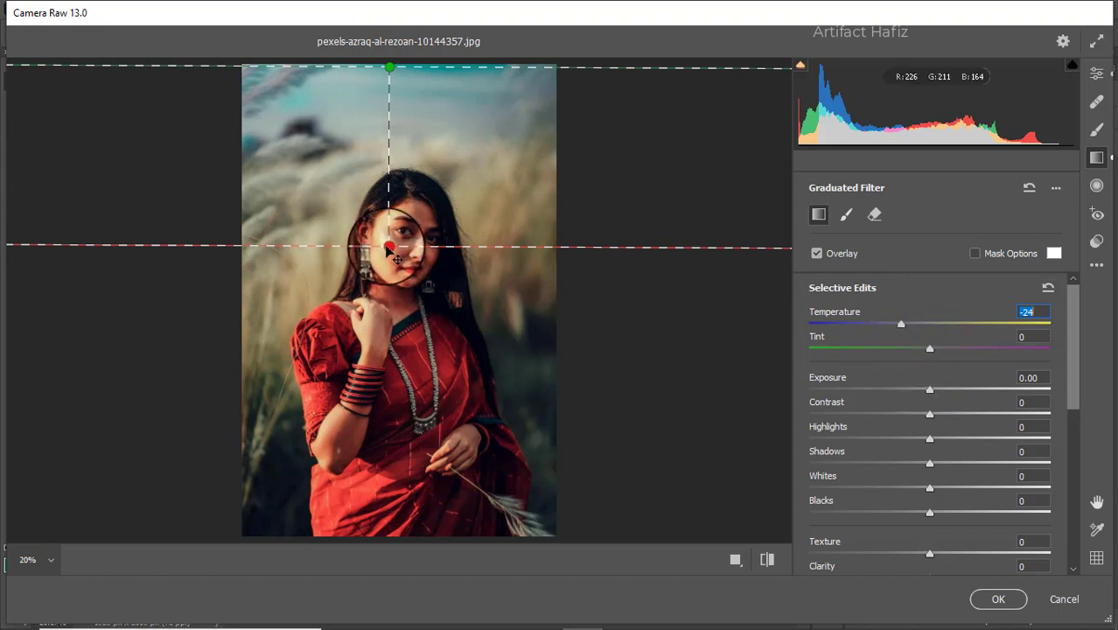
drag(388, 246, 422, 461)
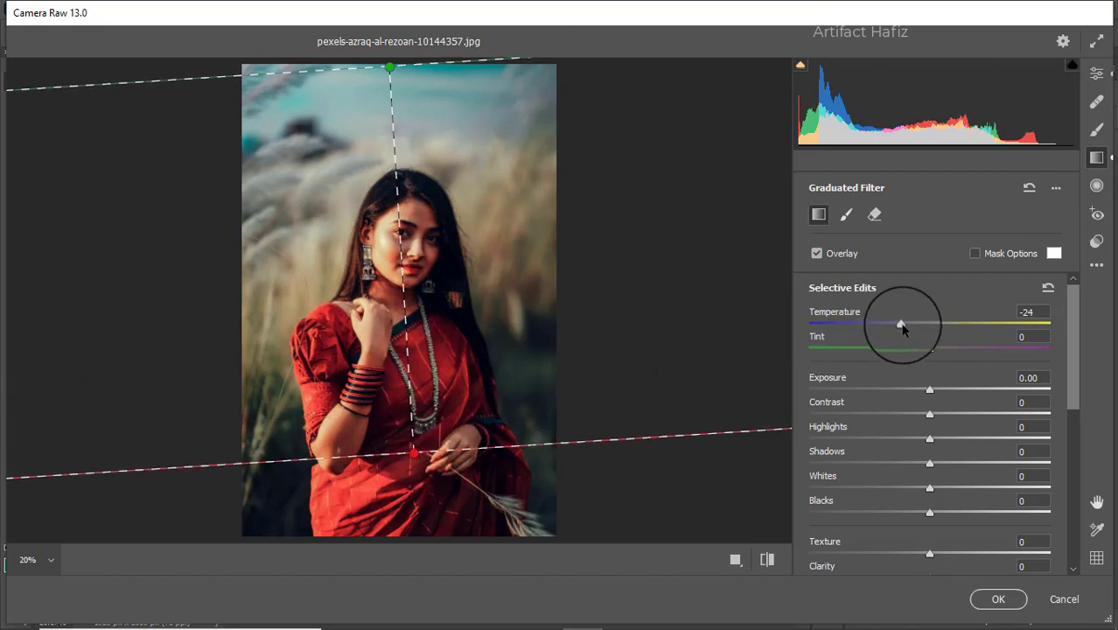
- Set the graduated filter's Temperature to -28 and Tint to +14, and apply the Camera Raw filter
drag(902, 325, 975, 326)
mouse_move(889, 328)
mouse_down()
mouse_move(873, 324)
mouse_move(859, 338)
mouse_move(927, 332)
mouse_move(898, 348)
mouse_up()
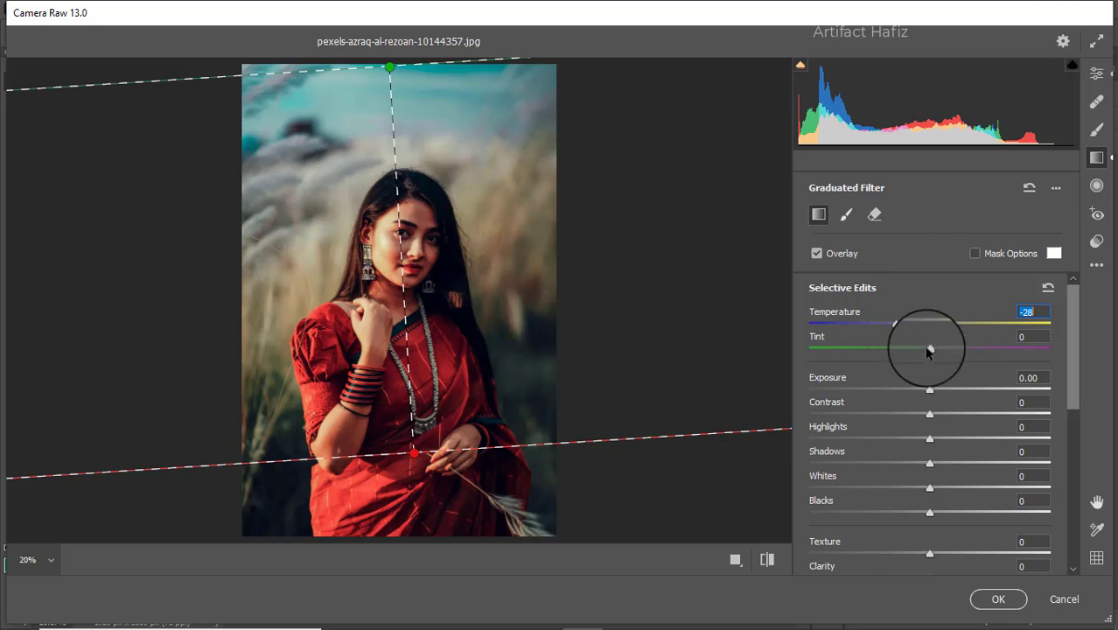
mouse_move(929, 349)
mouse_down()
mouse_move(953, 349)
mouse_move(881, 349)
mouse_move(1012, 350)
mouse_move(948, 353)
mouse_up()
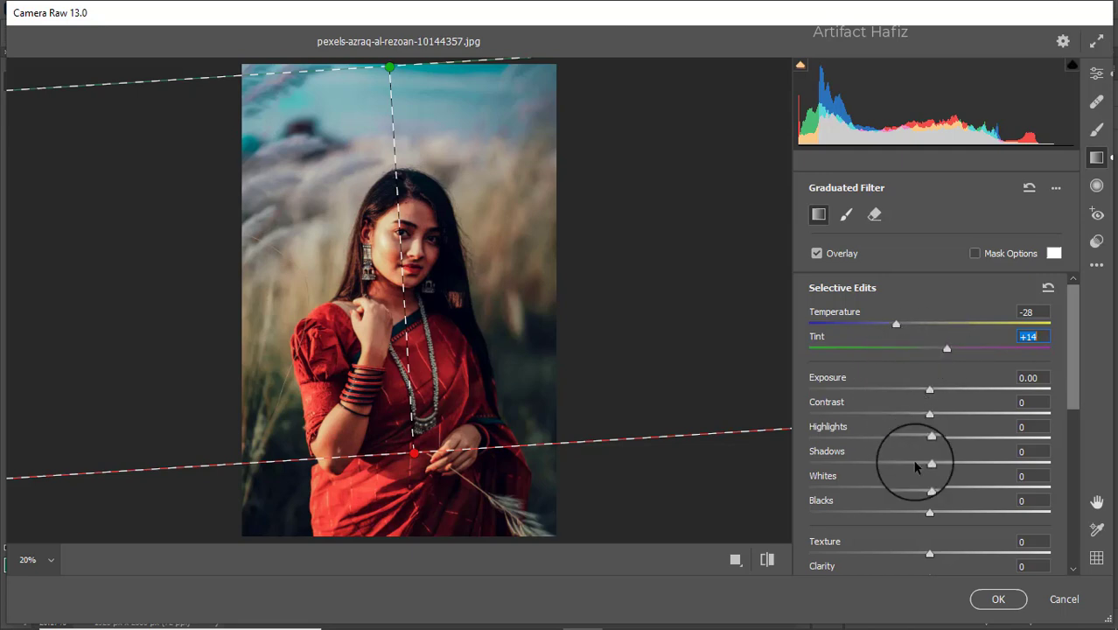
click(992, 599)
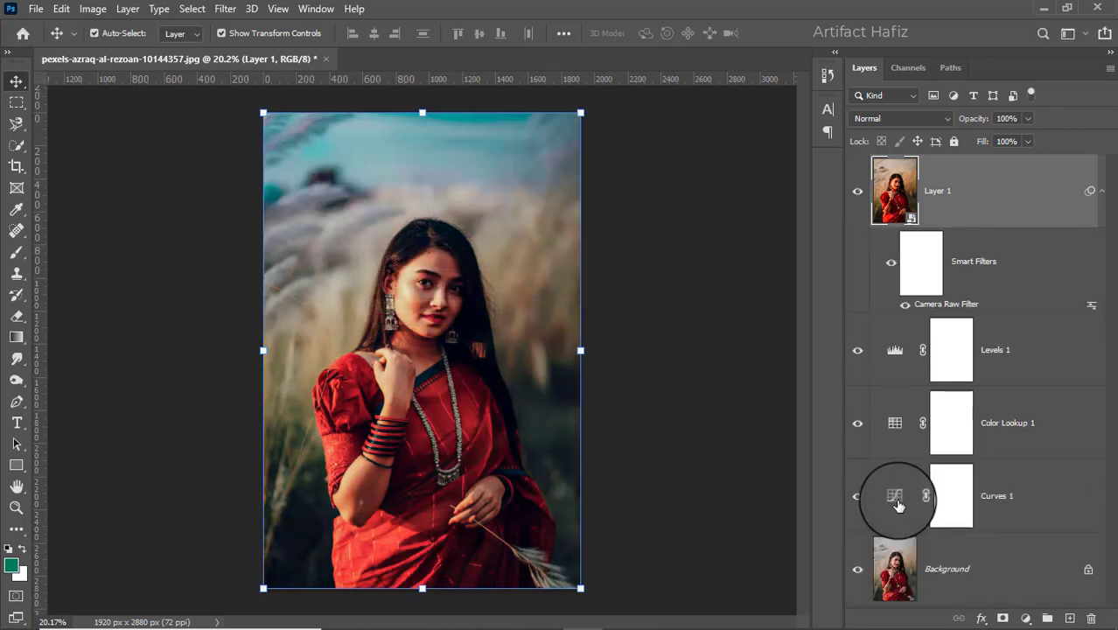
- Compare the graded portrait with the original by toggling the visibility of all layers above the Background
alt+click(859, 571)
alt+click(858, 571)
alt+click(858, 571)
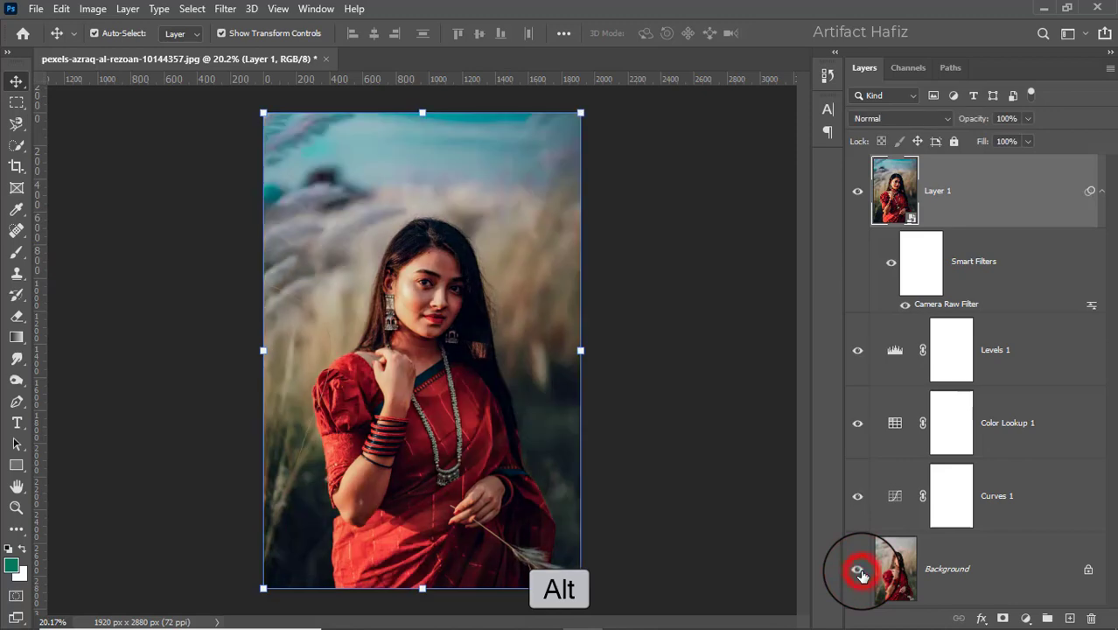
alt+click(859, 572)
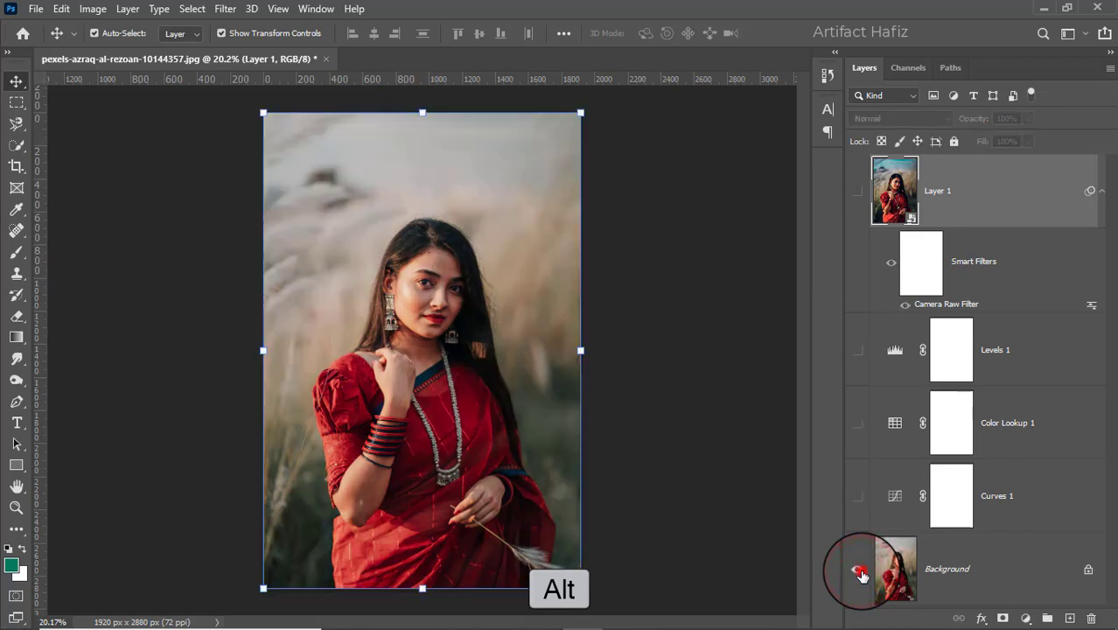
alt+click(855, 573)
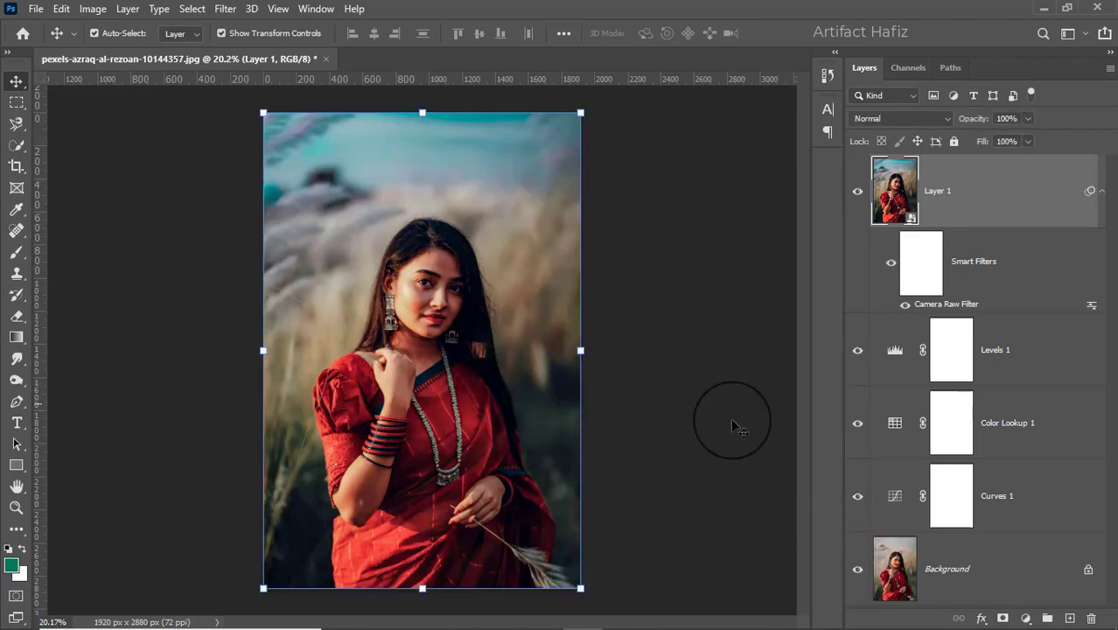